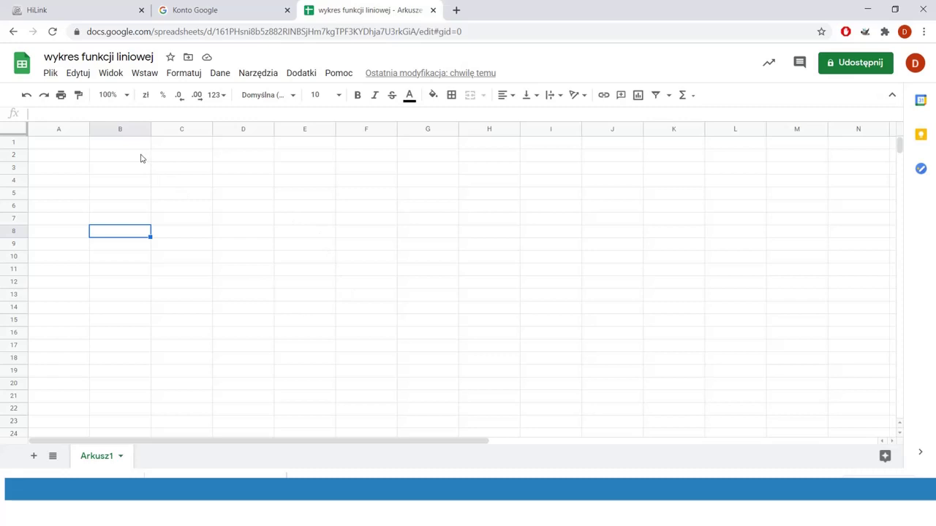
- Enter the linear function formula label "wzór y = ax + b" in cell B2
left_click(142, 157)
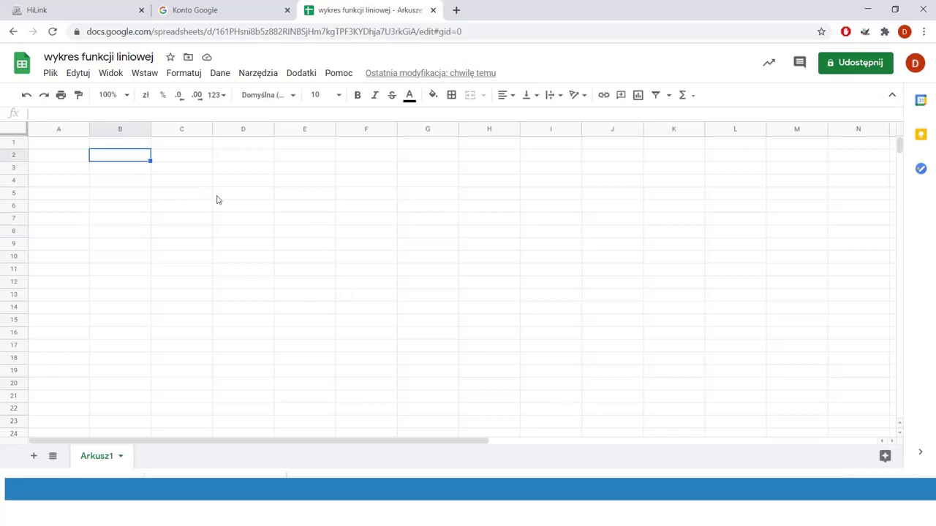
type("wzór y = ax + b")
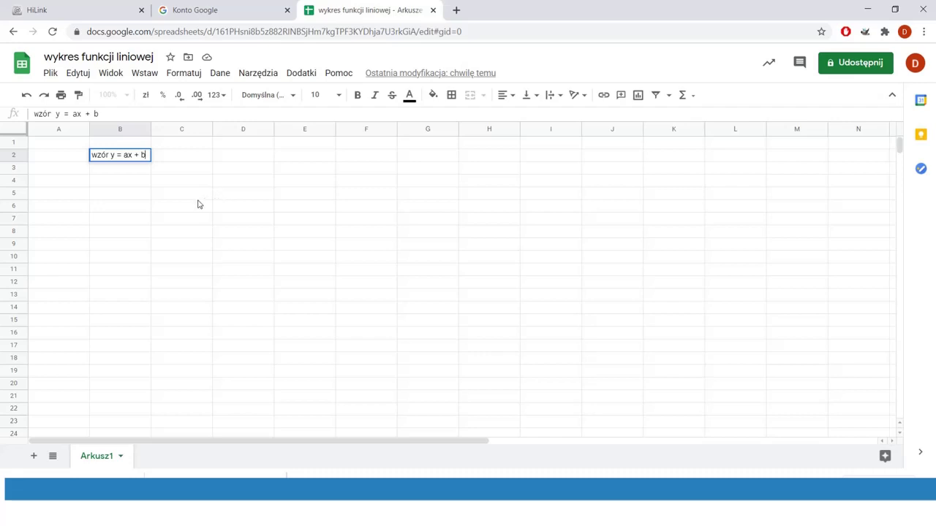
left_click(108, 199)
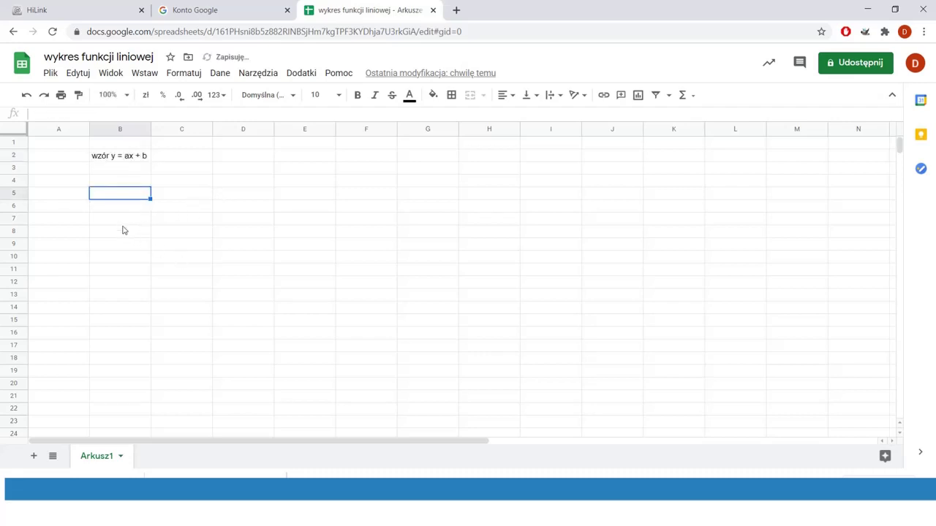
- Enter the table headings "x" in cell B8 and "y" in cell C8
left_click(118, 231)
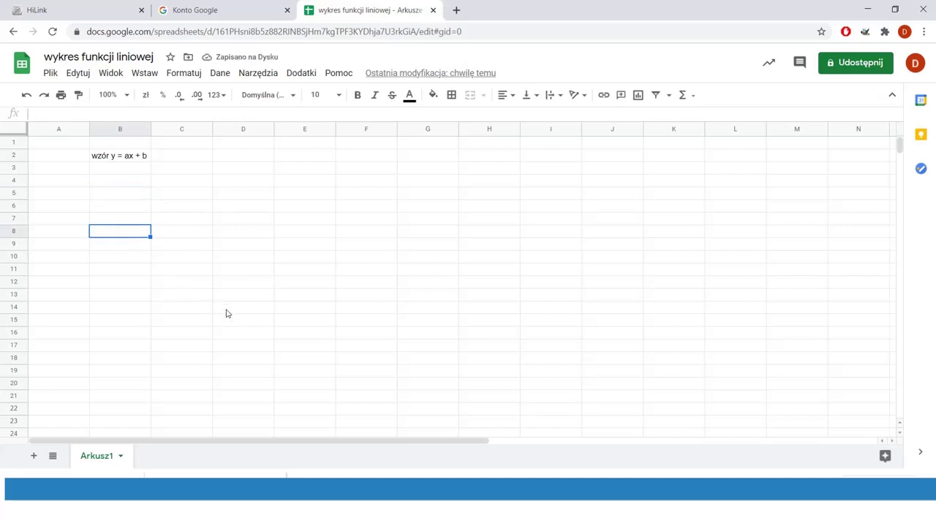
type("x")
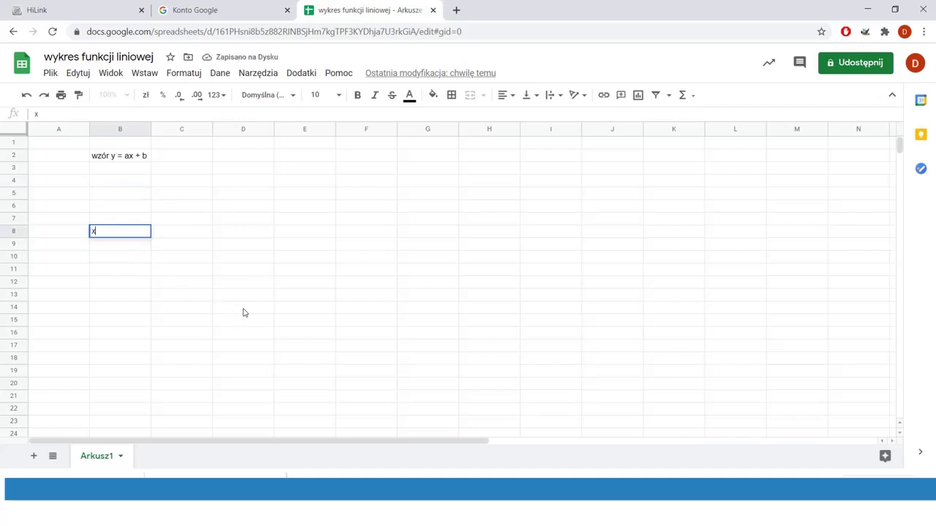
left_click(199, 236)
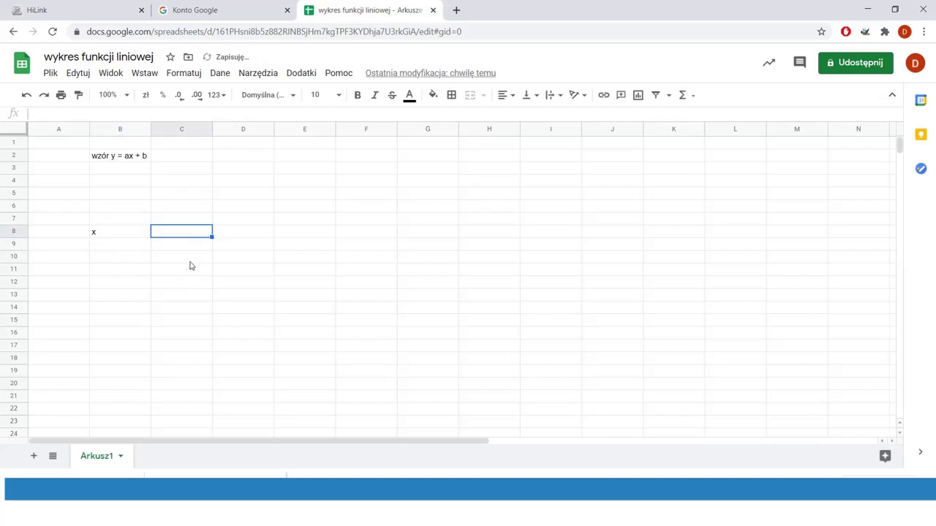
type("y")
- Enter -5 in B9 and -4 in B10, and extend the series down to 5 in B19
left_click(120, 248)
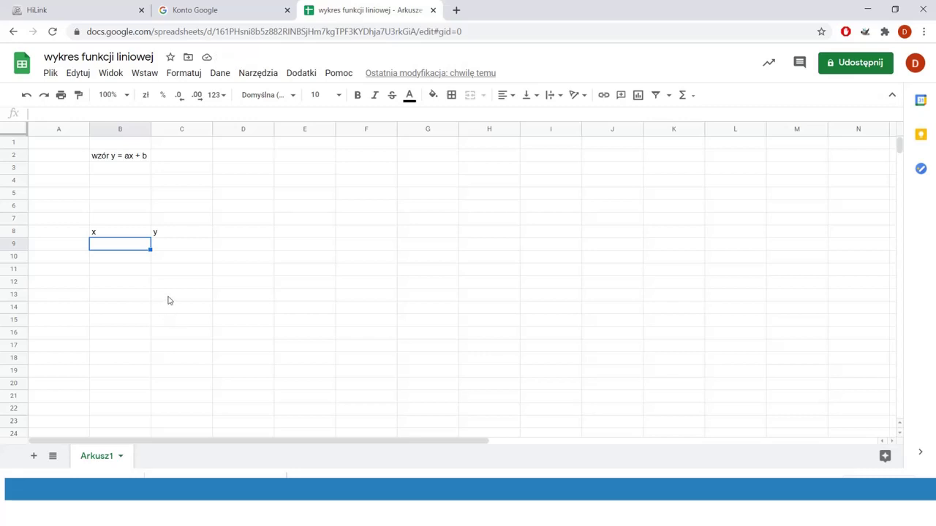
type("-5")
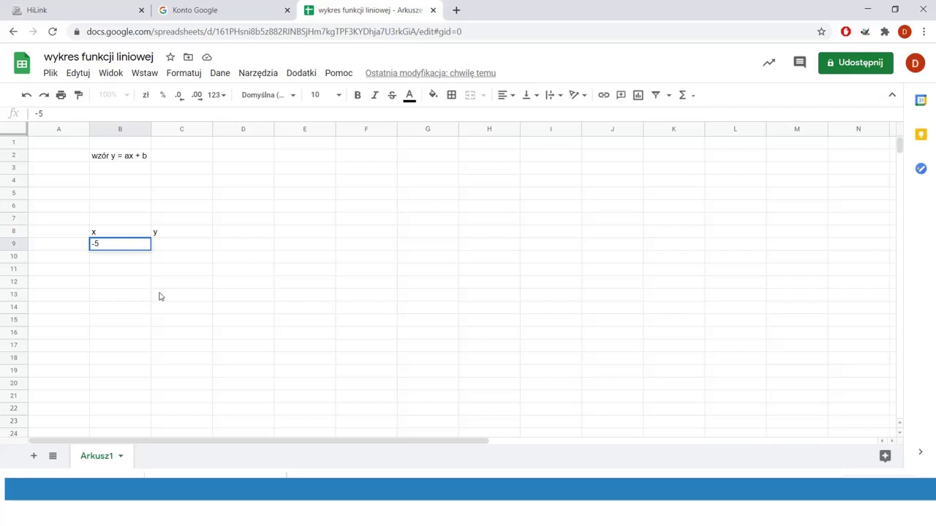
left_click(139, 263)
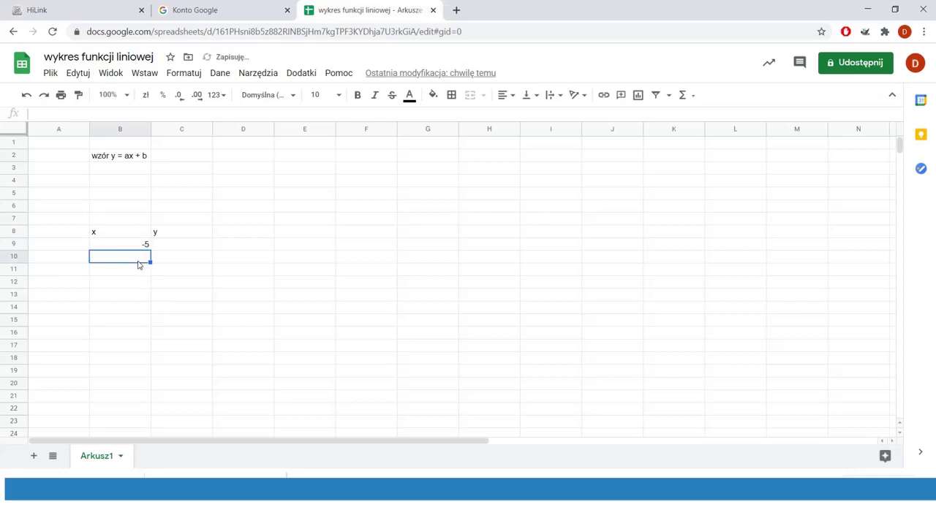
type("-4")
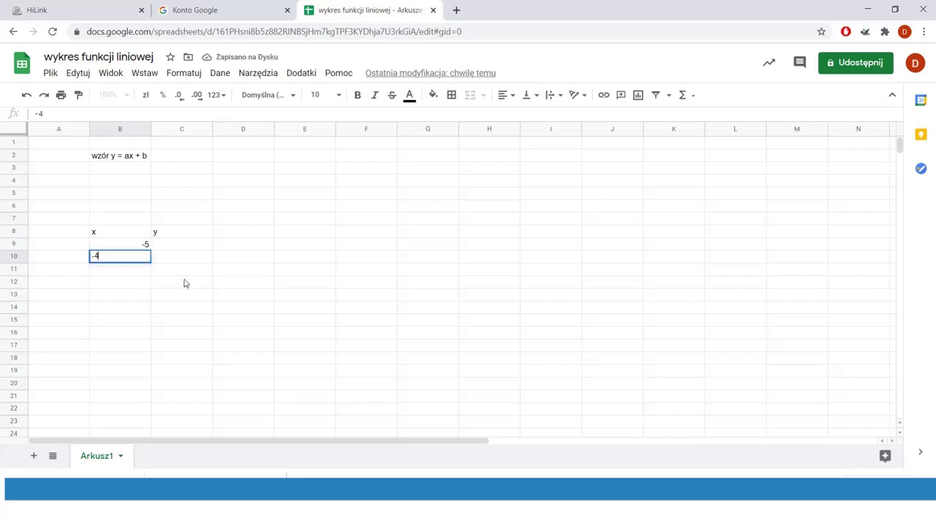
left_click(186, 295)
left_click(132, 246)
left_click_drag(134, 254, 152, 376)
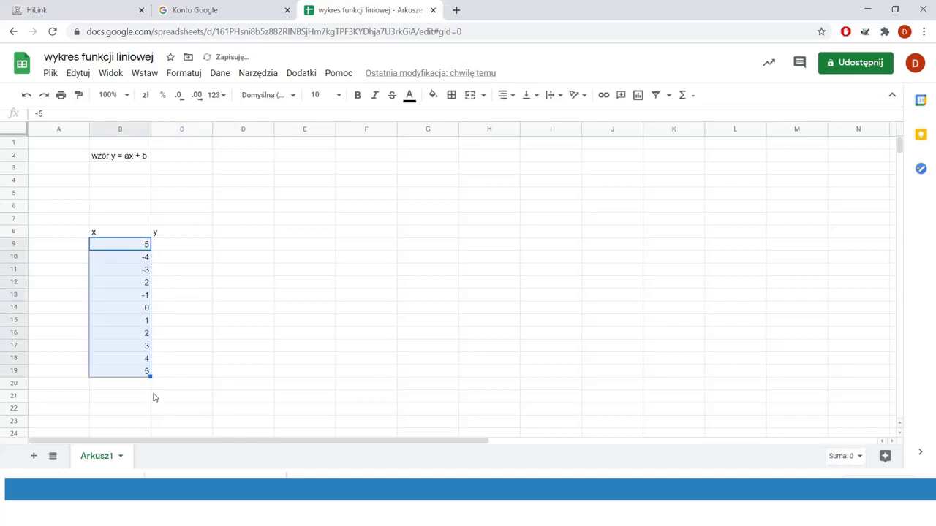
left_click(184, 322)
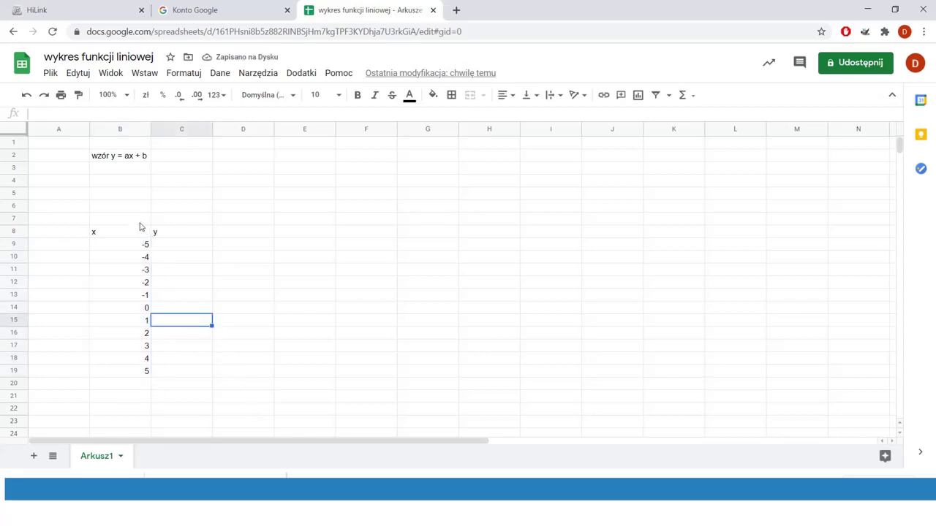
- Enter the coefficient labels "a" in cell B4 and "b" in cell B6
left_click(133, 182)
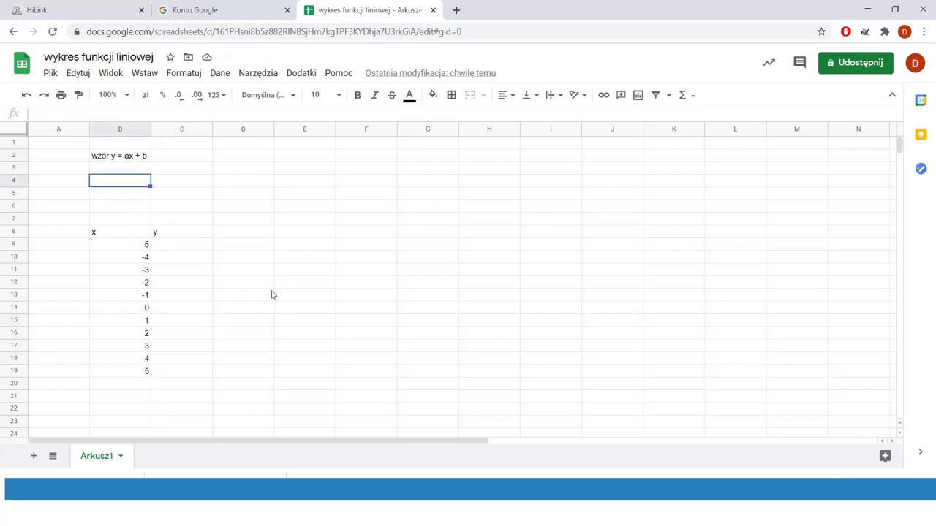
type("a")
left_click(123, 210)
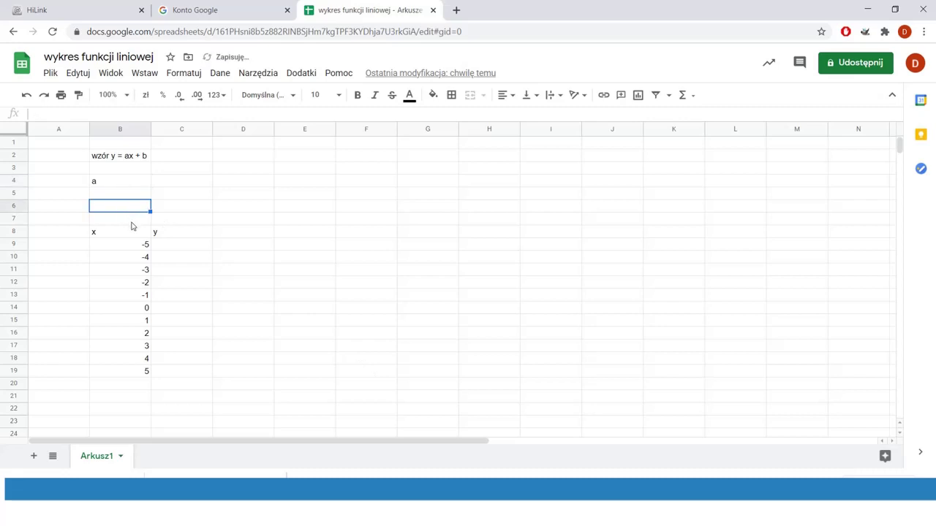
type("b")
left_click(173, 184)
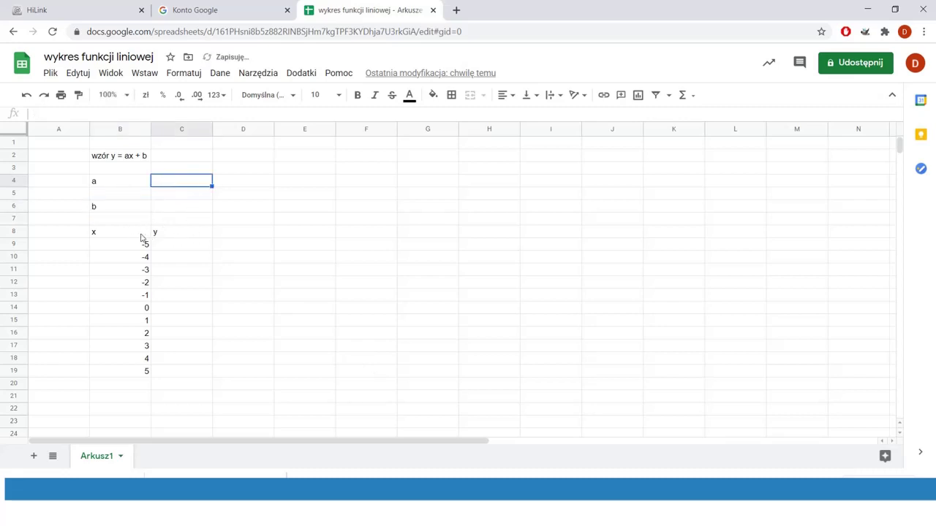
- Apply all borders to the x/y table in B8:C19 and centre its contents horizontally
left_click_drag(142, 236, 183, 375)
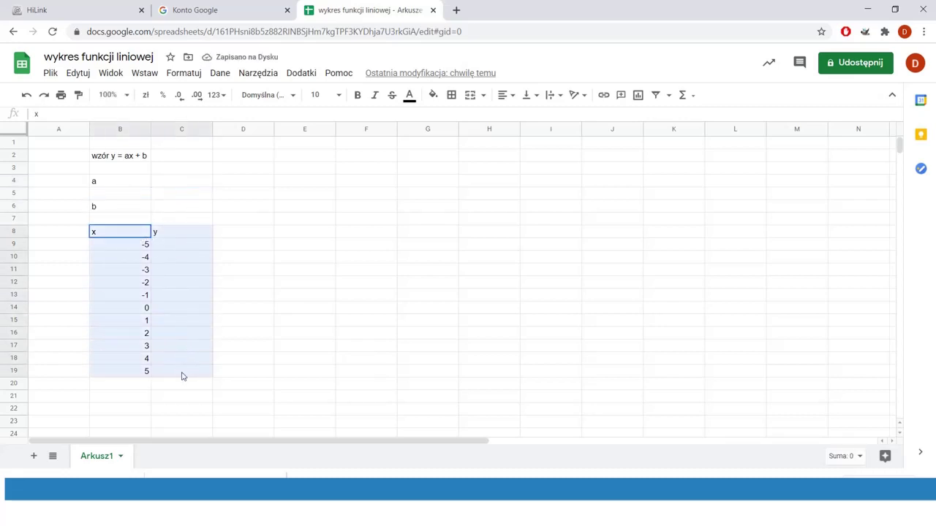
left_click(451, 95)
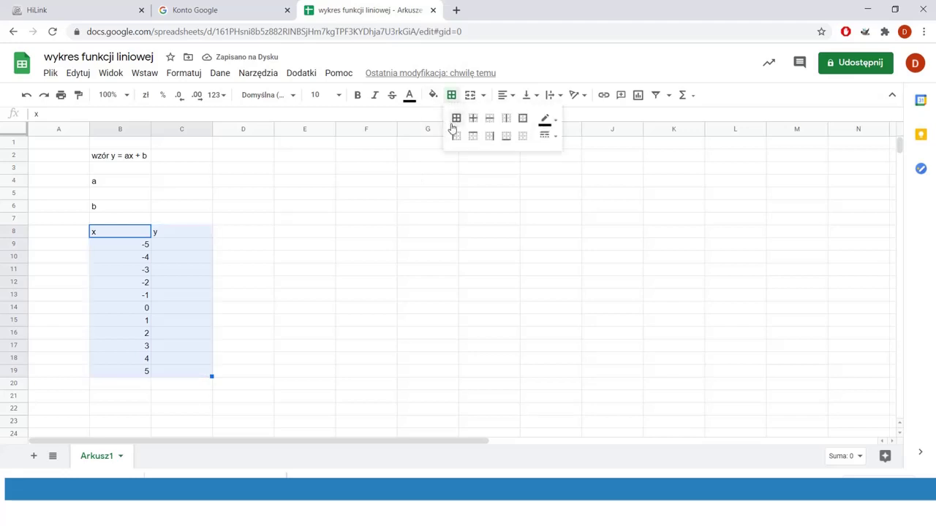
left_click(456, 119)
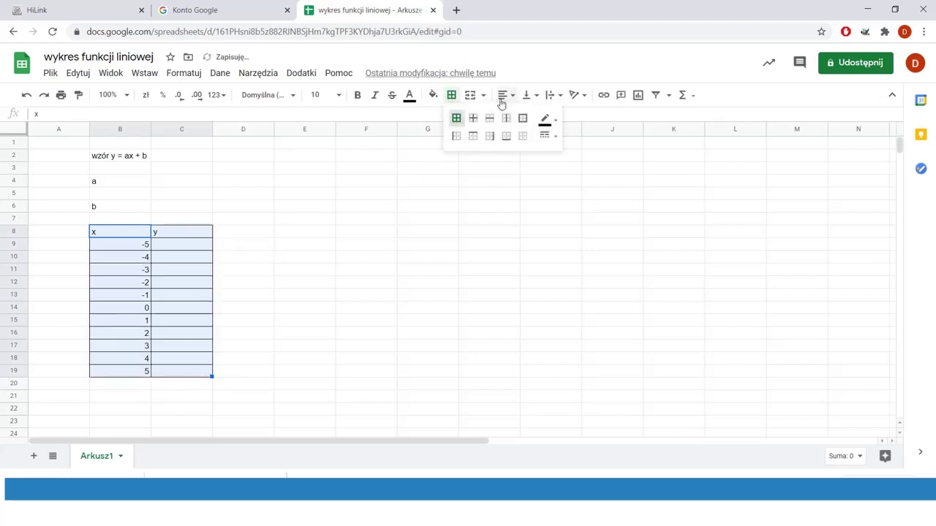
left_click(503, 96)
left_click(519, 120)
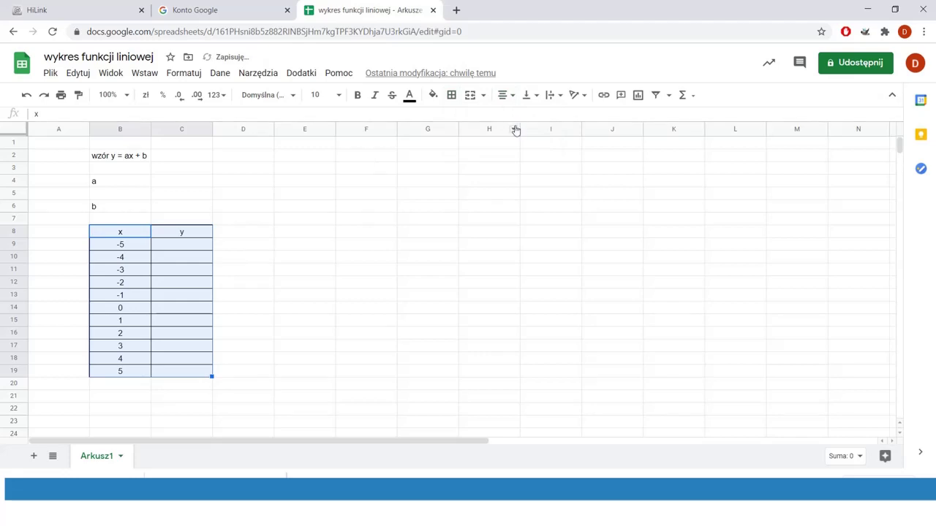
- Make the x and y headings bold and set the font size of table B8:C19 to 12
left_click_drag(104, 234, 182, 375)
left_click(357, 96)
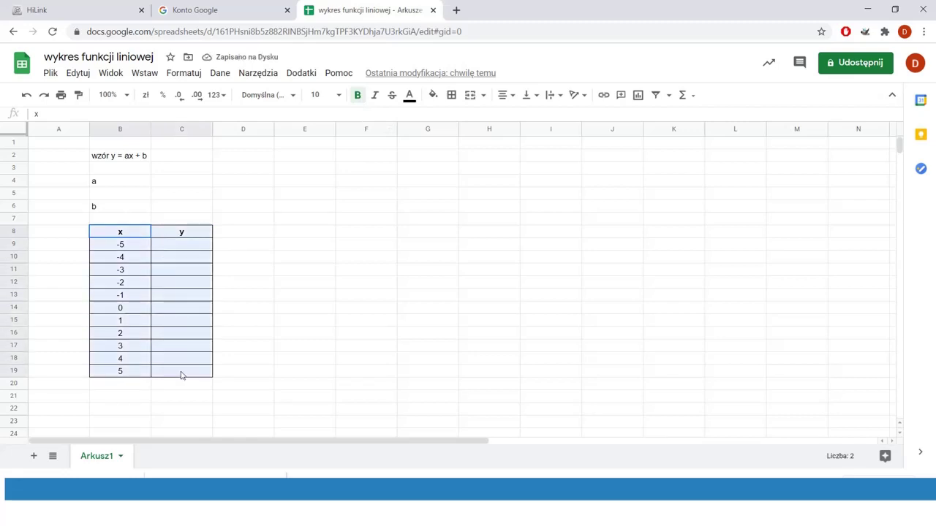
left_click(338, 95)
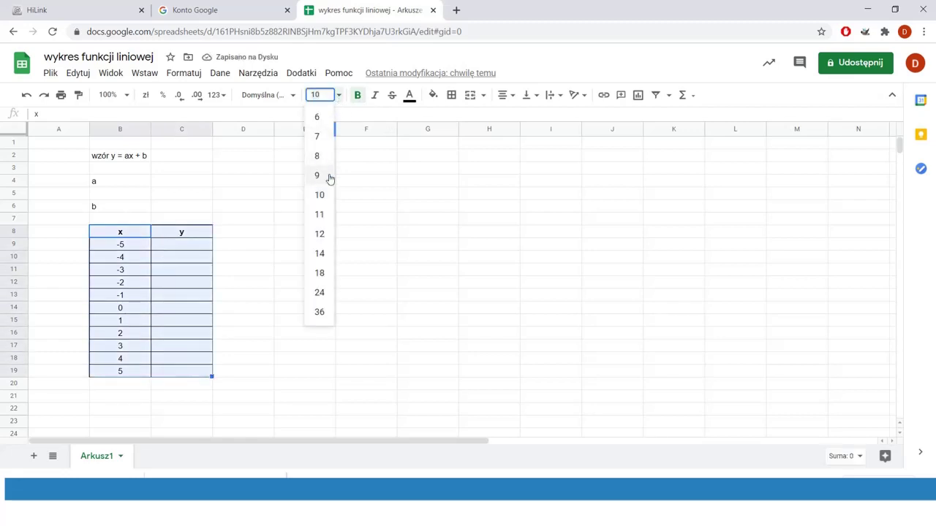
left_click(320, 234)
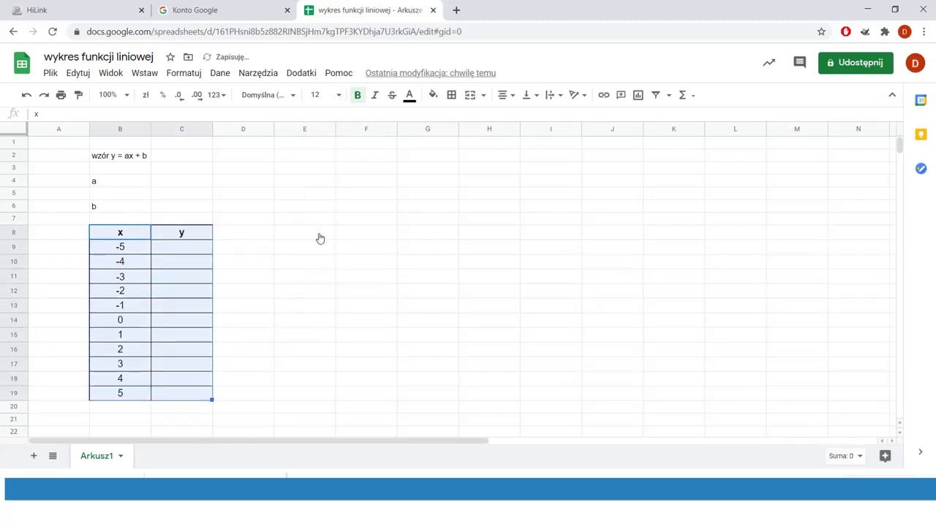
- Fill the x/y table B8:C19 with cornflower blue and set its text colour to white
left_click(144, 239)
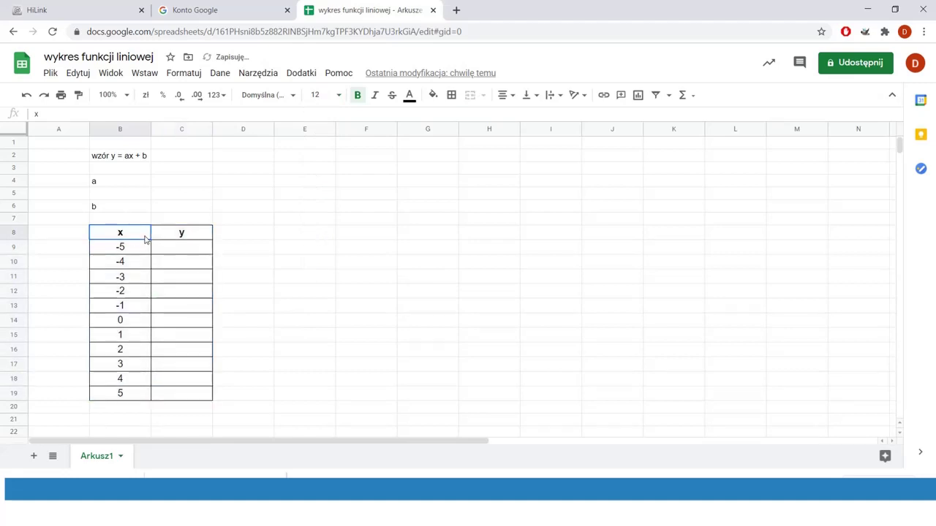
left_click_drag(145, 239, 195, 397)
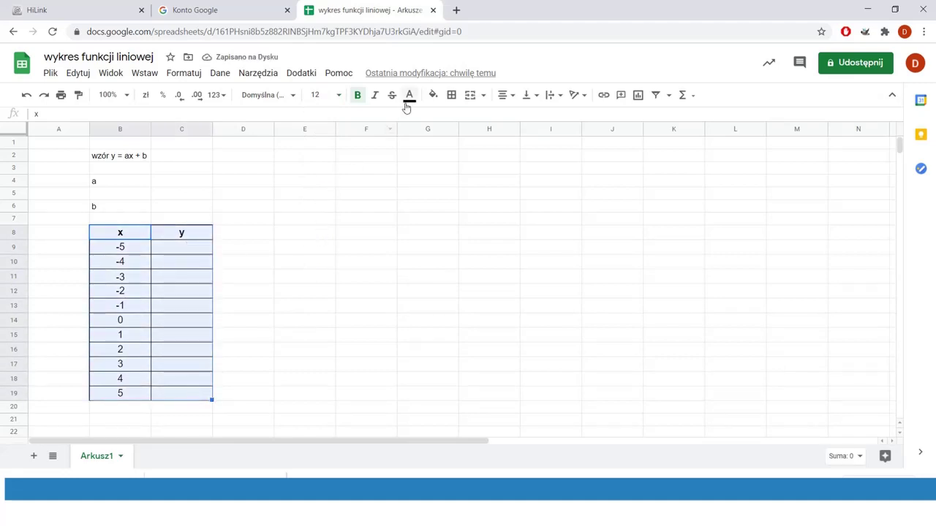
left_click(433, 97)
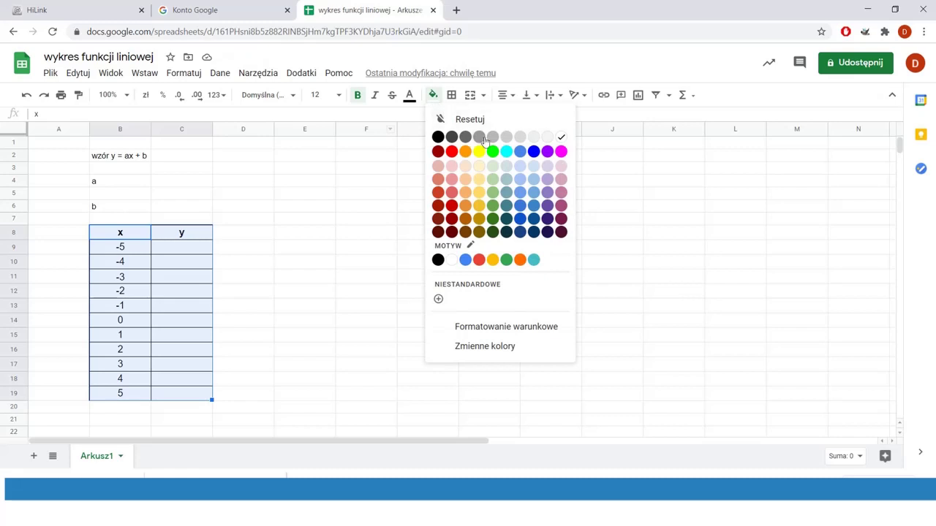
left_click(520, 152)
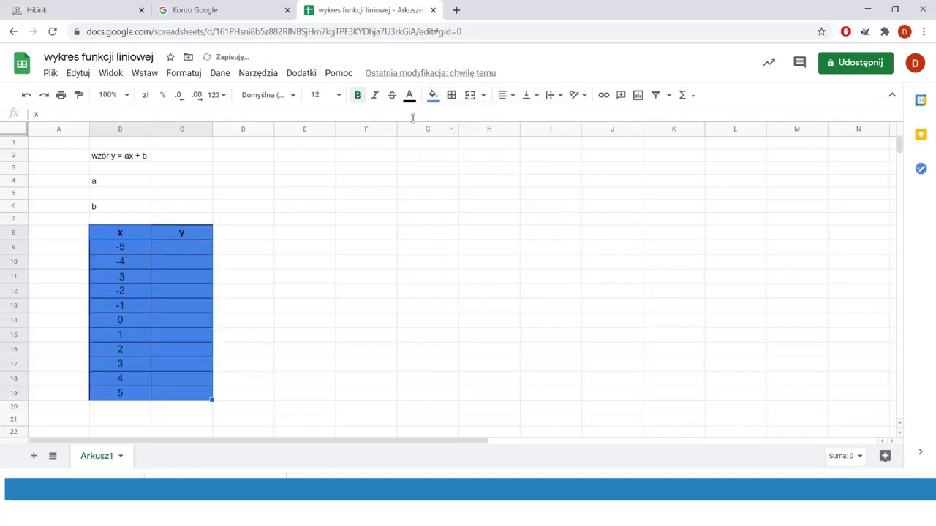
left_click(410, 95)
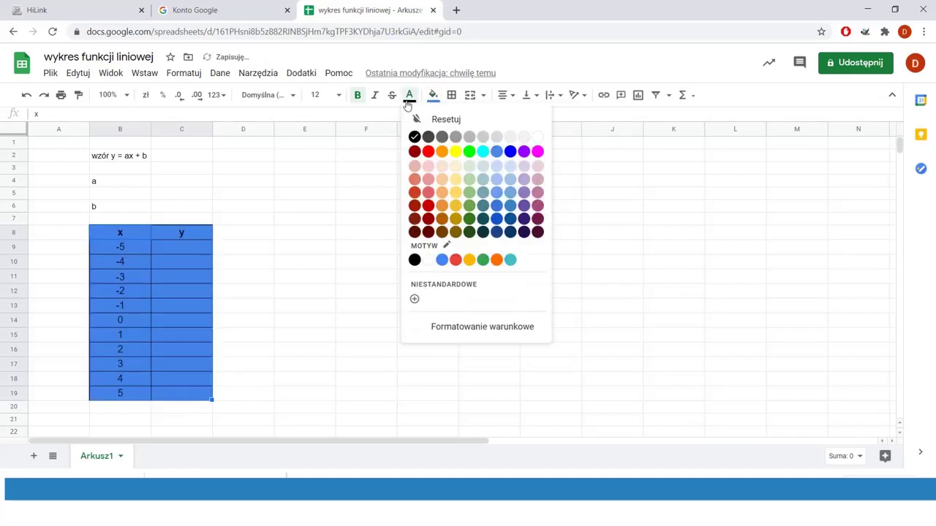
left_click(536, 138)
left_click(410, 223)
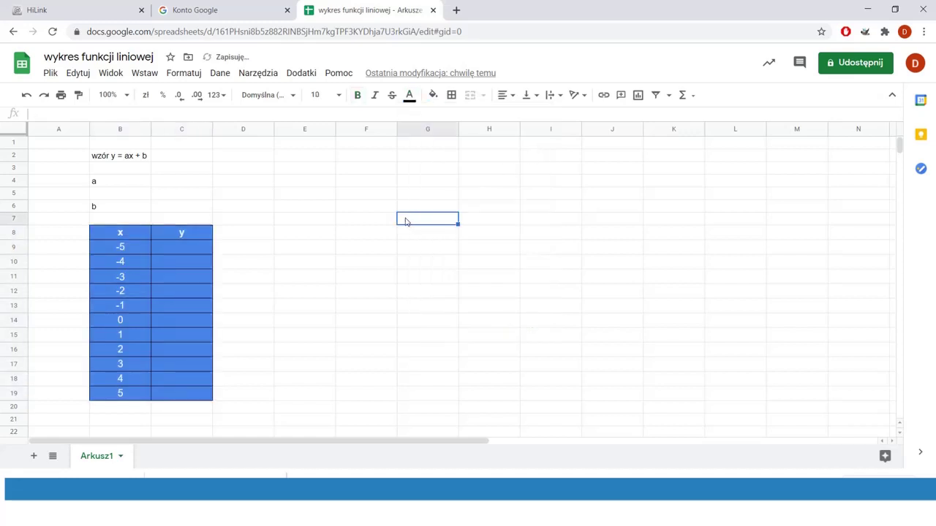
- Enter the coefficient values 1 for a in cell C4 and 3 for b in cell C6
left_click(202, 252)
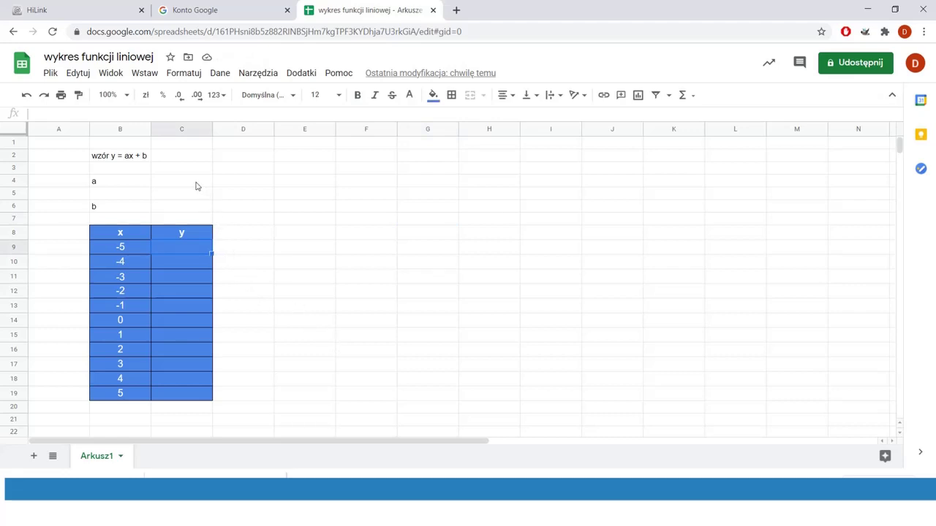
left_click(196, 186)
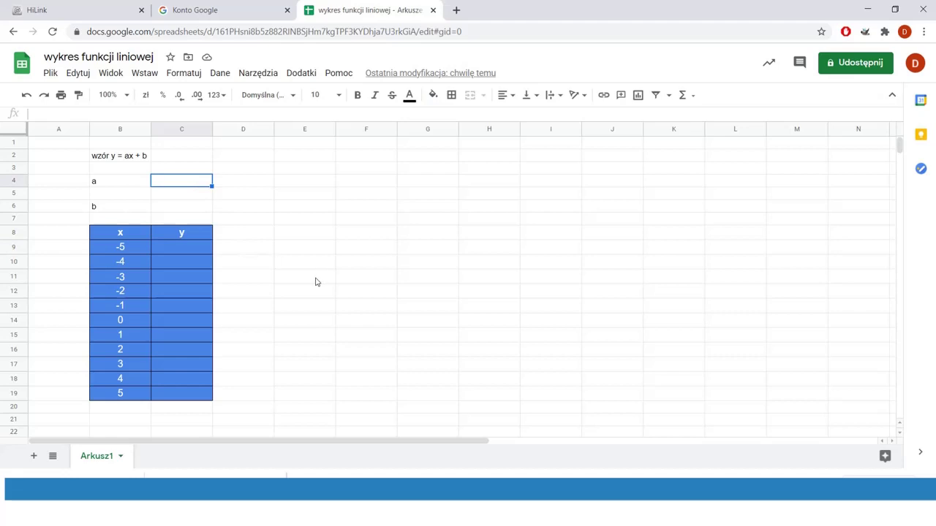
type("1")
left_click(193, 209)
type("3")
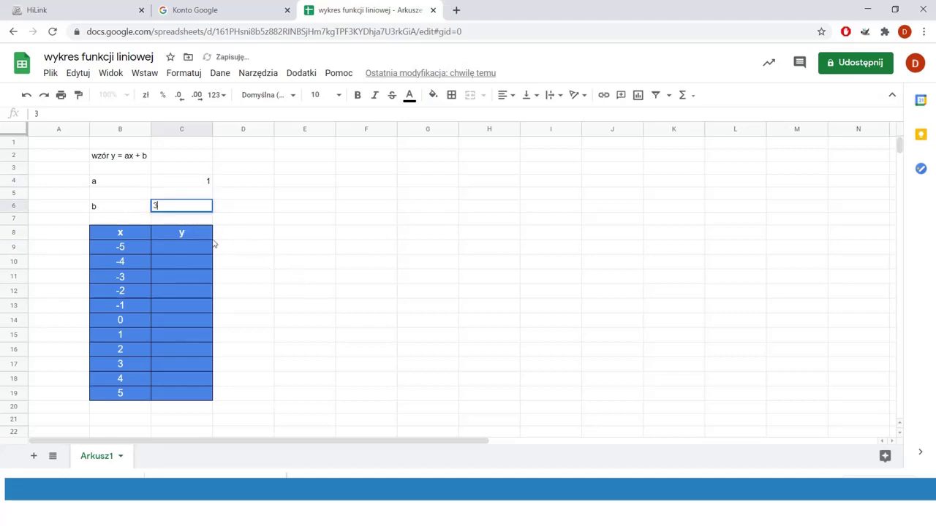
left_click(306, 261)
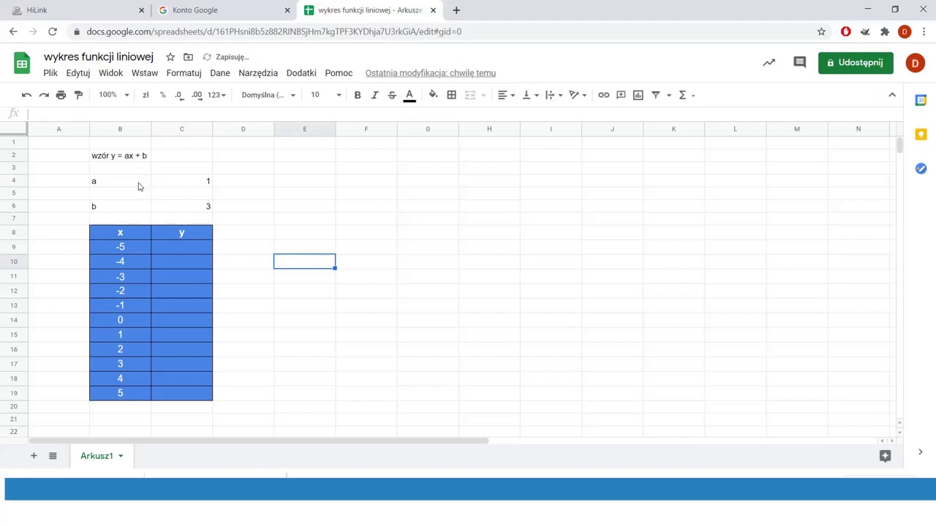
- Apply all borders to the coefficient cells B4:C6
left_click_drag(139, 187, 177, 209)
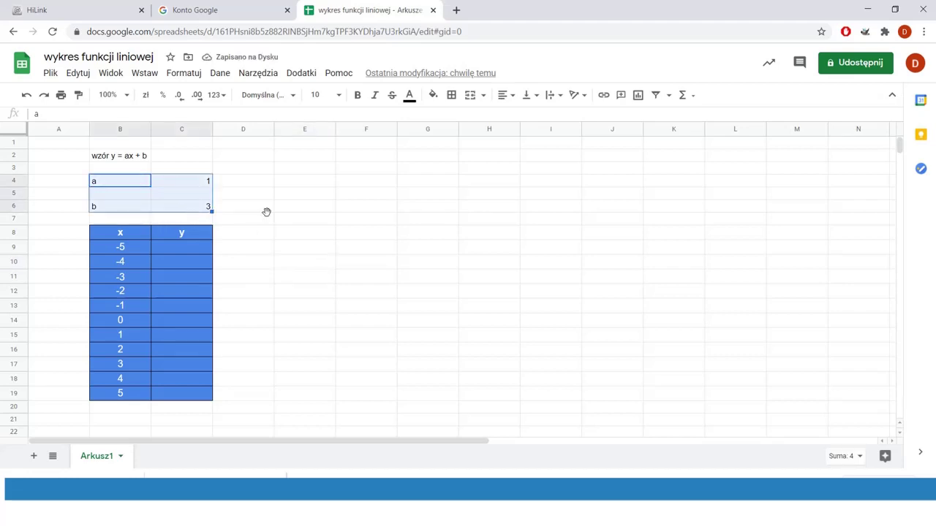
left_click(451, 96)
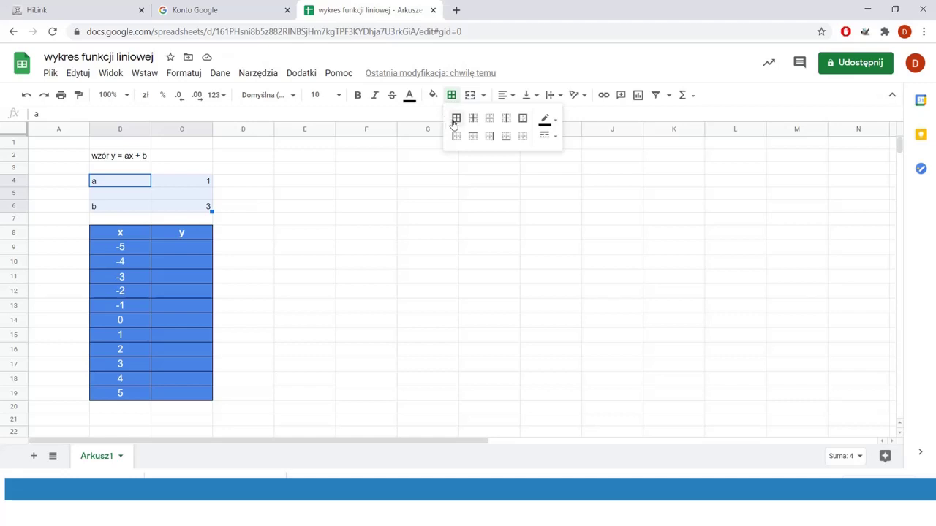
left_click(455, 119)
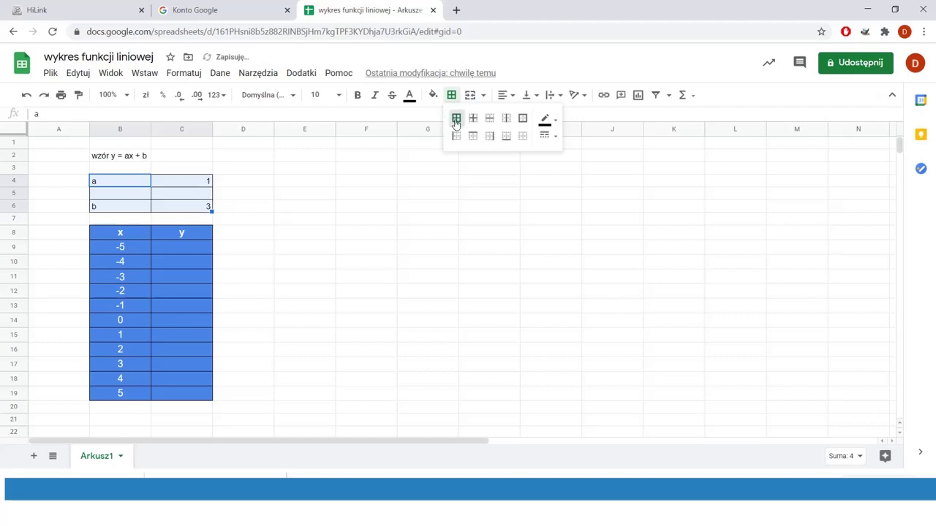
- Centre the contents of the coefficient cells B4:C6 horizontally
left_click(403, 184)
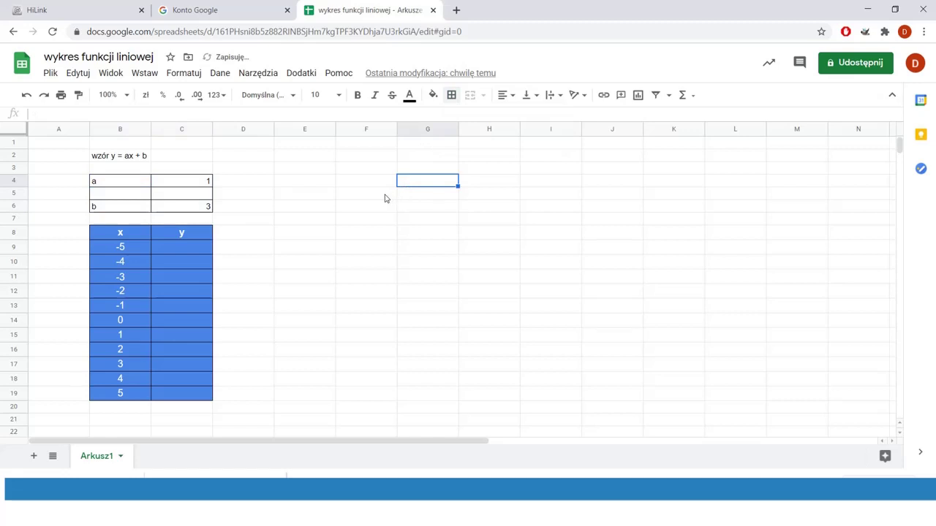
mouse_move(130, 182)
left_mouse_down()
mouse_move(139, 204)
mouse_move(186, 217)
left_mouse_up()
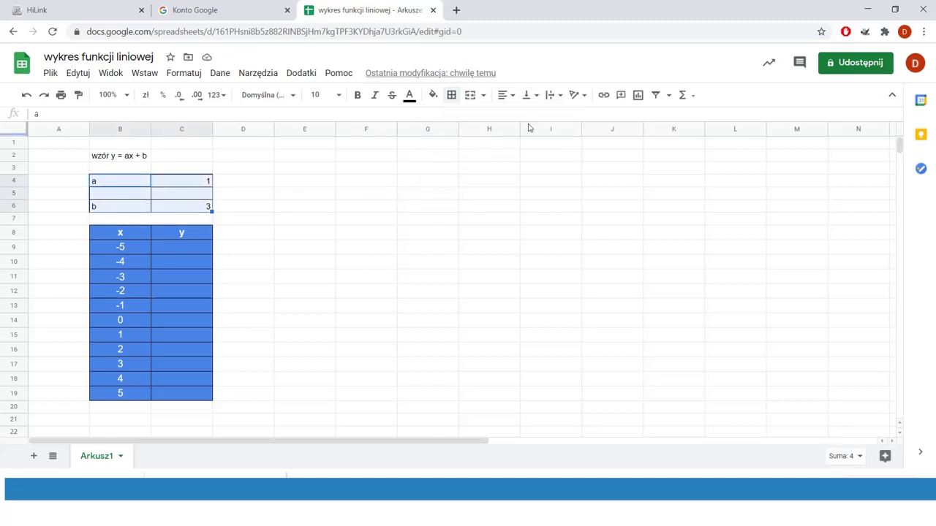
left_click(506, 95)
left_click(519, 115)
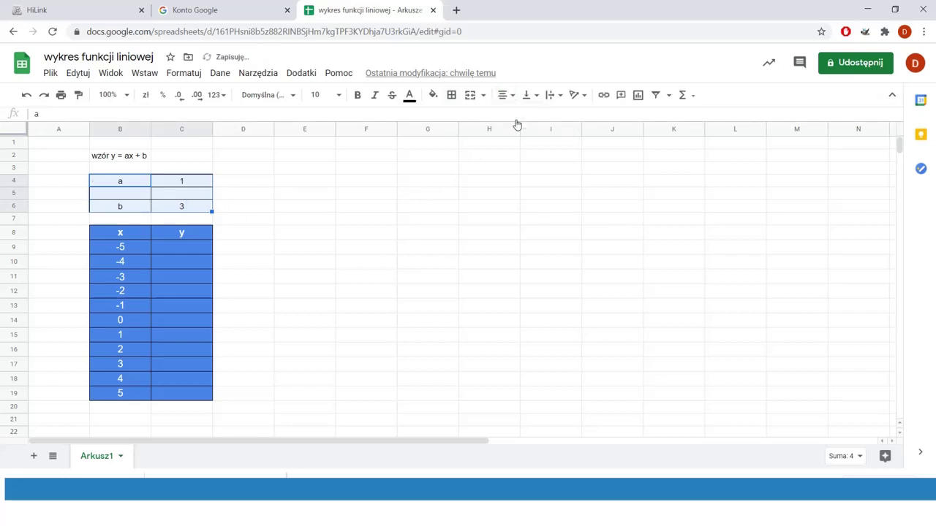
left_click(364, 220)
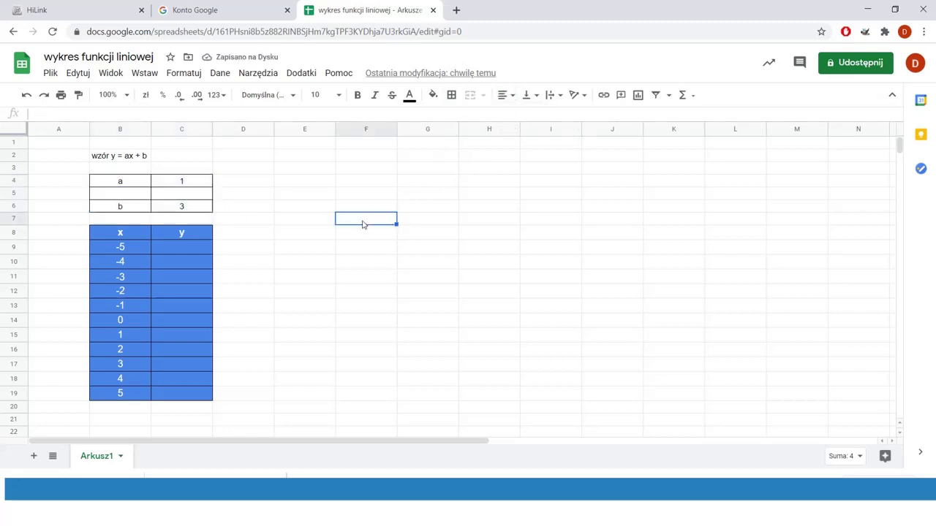
- Enter the formula =C4*B9 + C6 in cell C9 to calculate the first y value
left_click(174, 251)
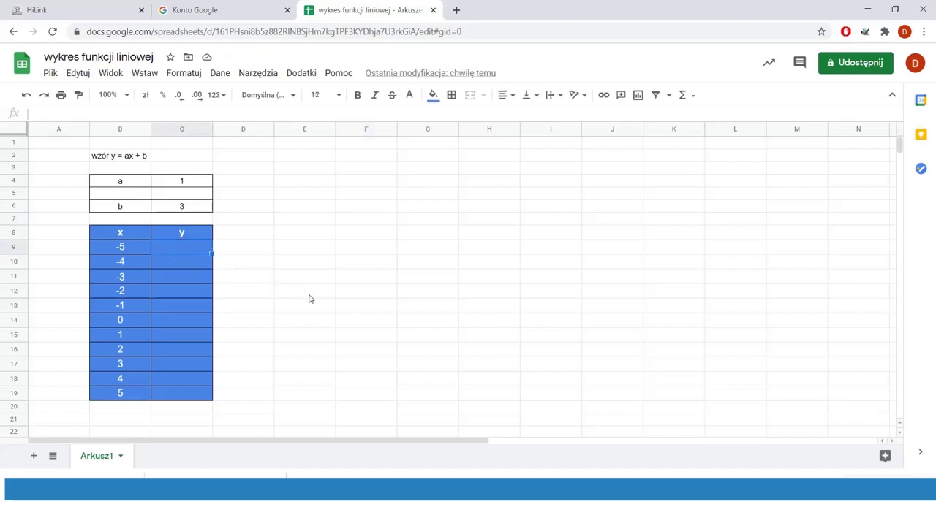
type("=")
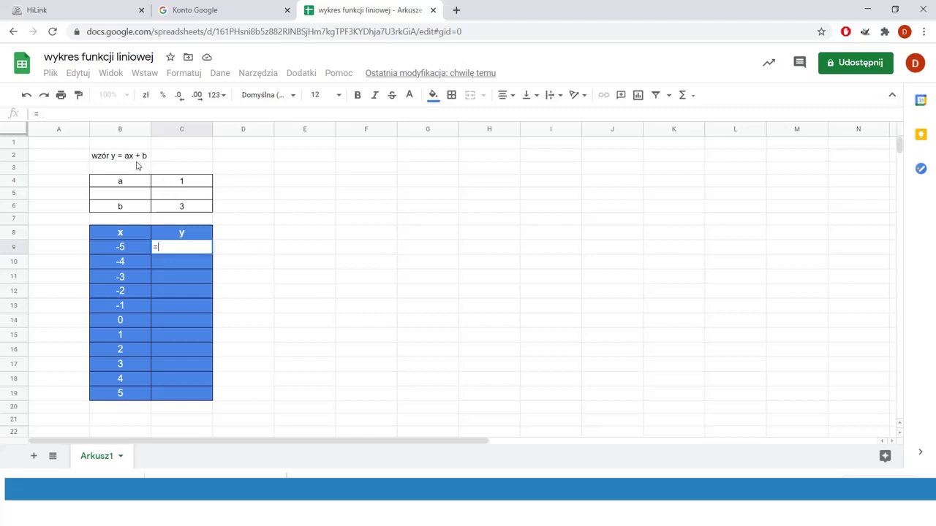
left_click(184, 184)
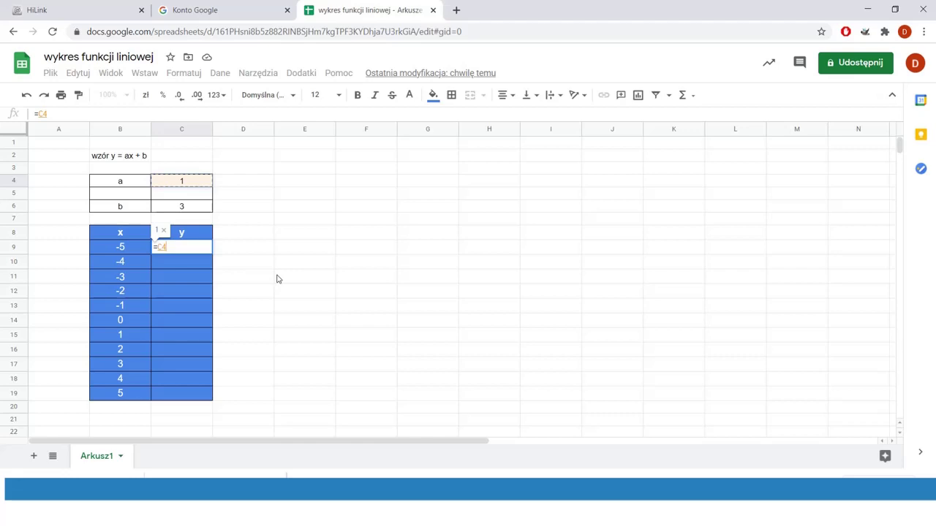
type("*")
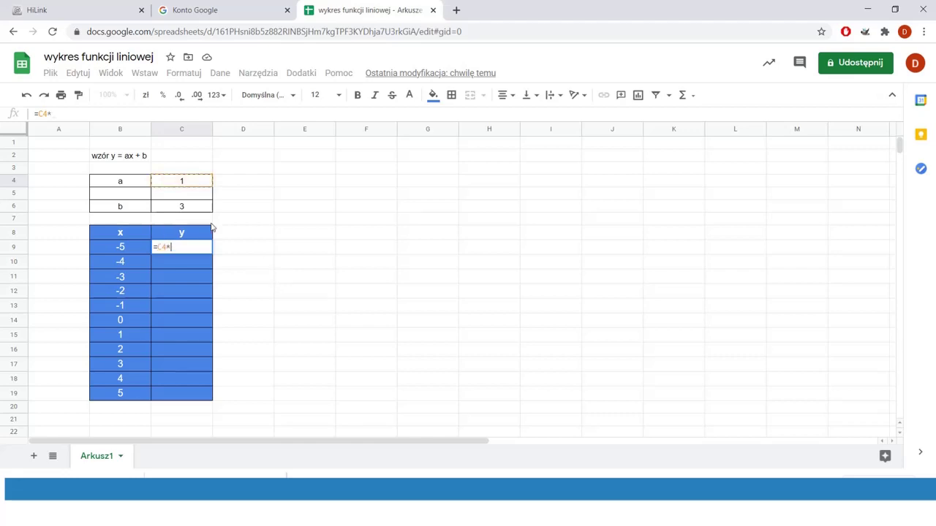
left_click(121, 250)
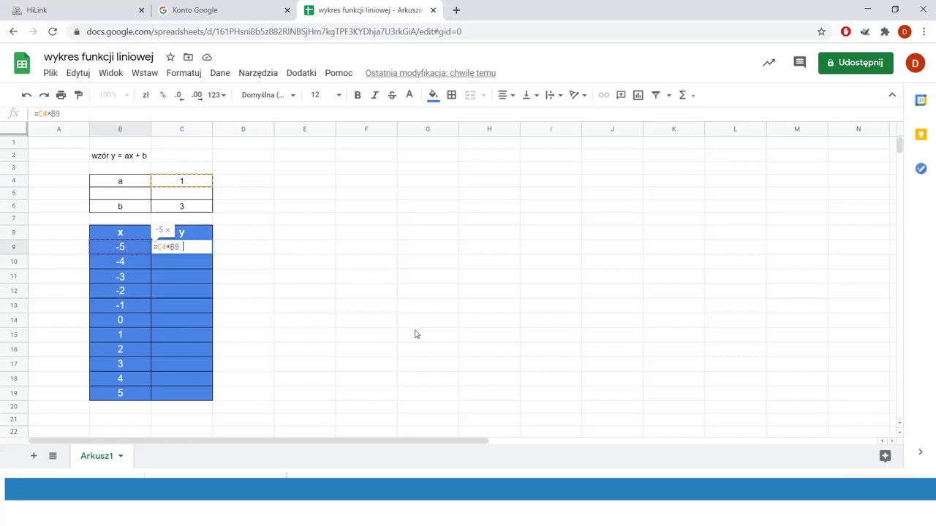
type("+")
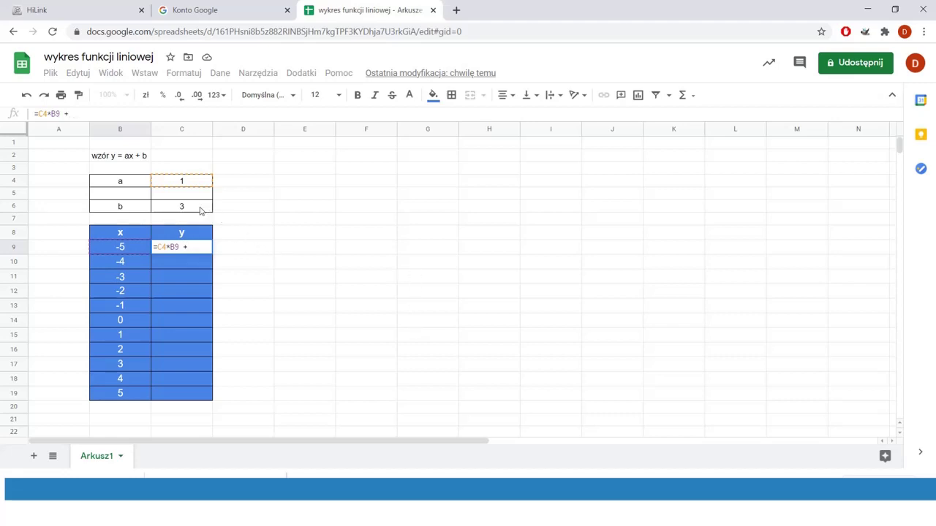
left_click(201, 211)
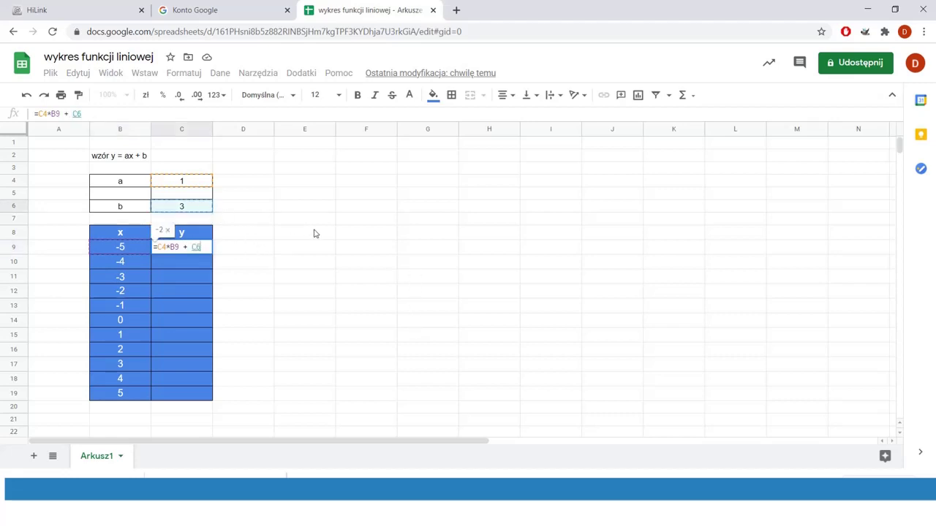
key("Return")
- Try to fill the formula in C9 down through C19, and undo the fill
left_click(202, 244)
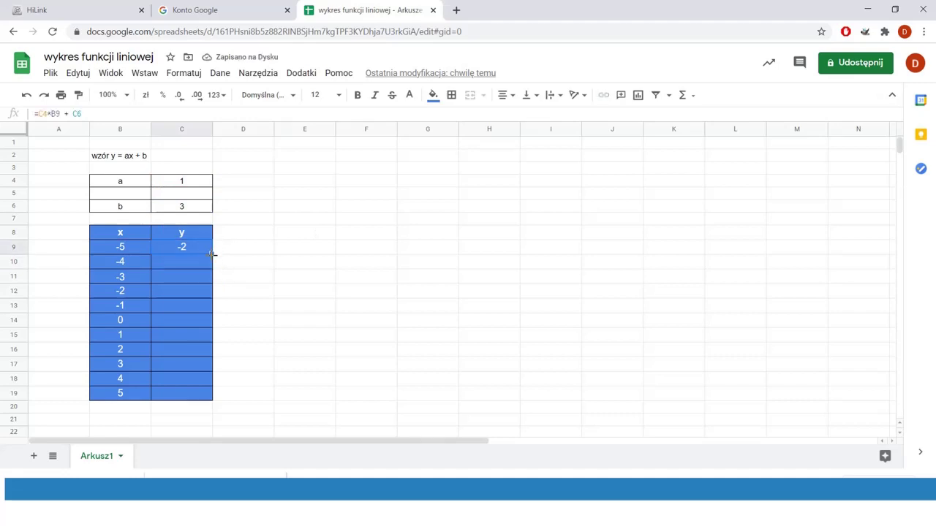
left_click_drag(211, 254, 213, 398)
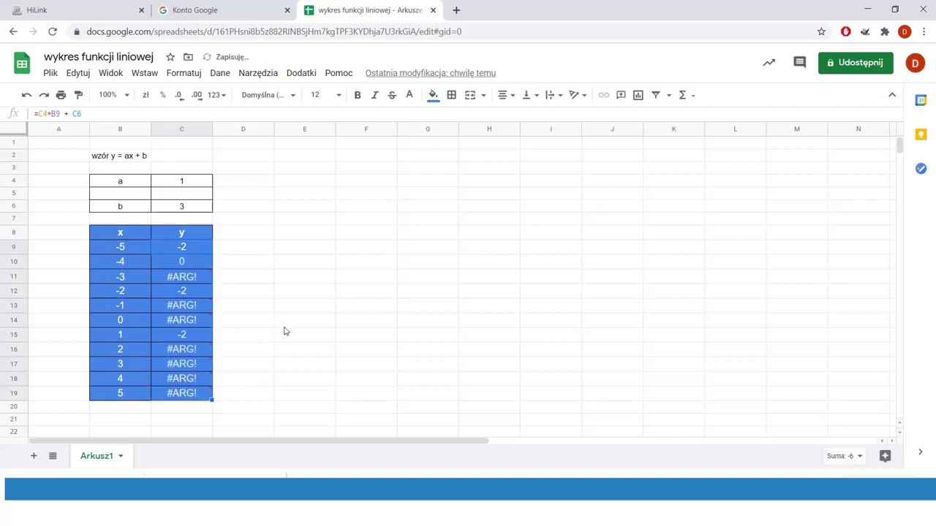
left_click(26, 95)
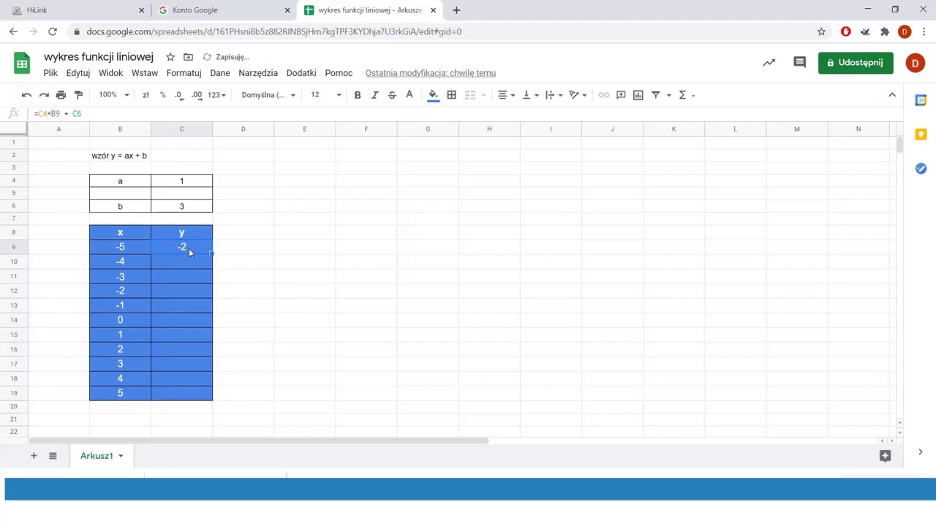
- Make the coefficient references in C9 absolute, so that the formula reads =$C$4*B9 + $C$6
double_click(190, 248)
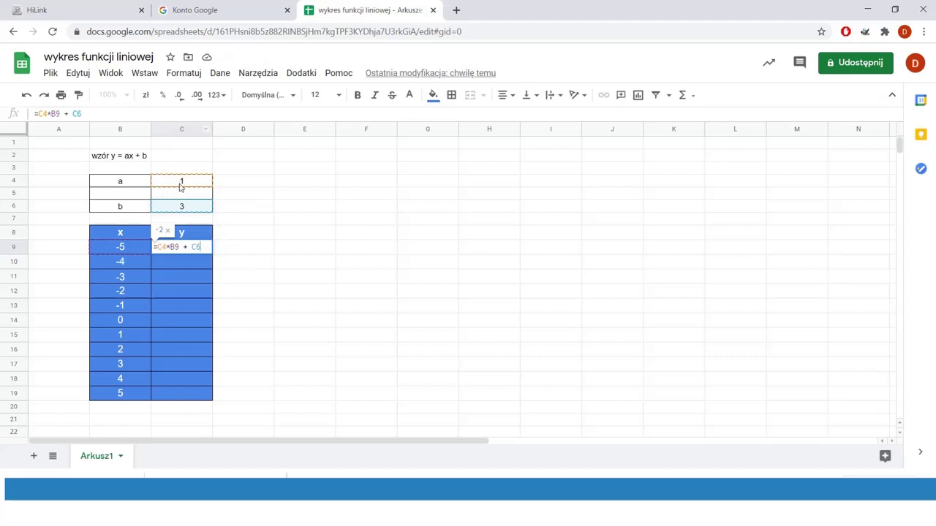
left_click(157, 248)
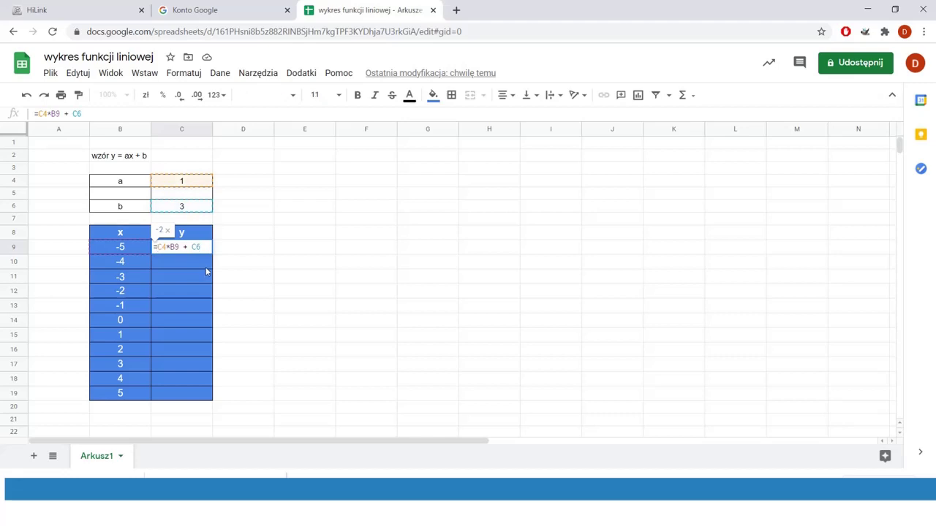
type("$C")
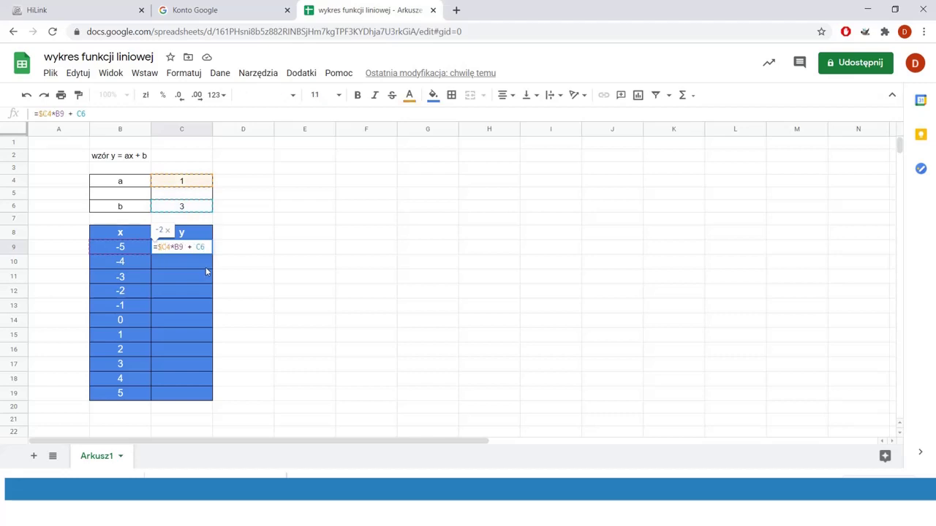
type("$")
left_click(201, 247)
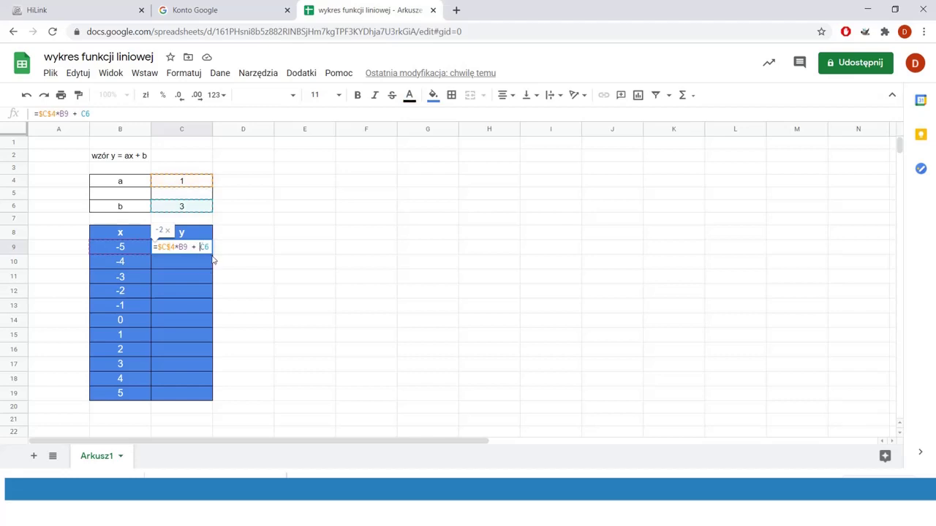
type("$")
type("$C$")
key("Return")
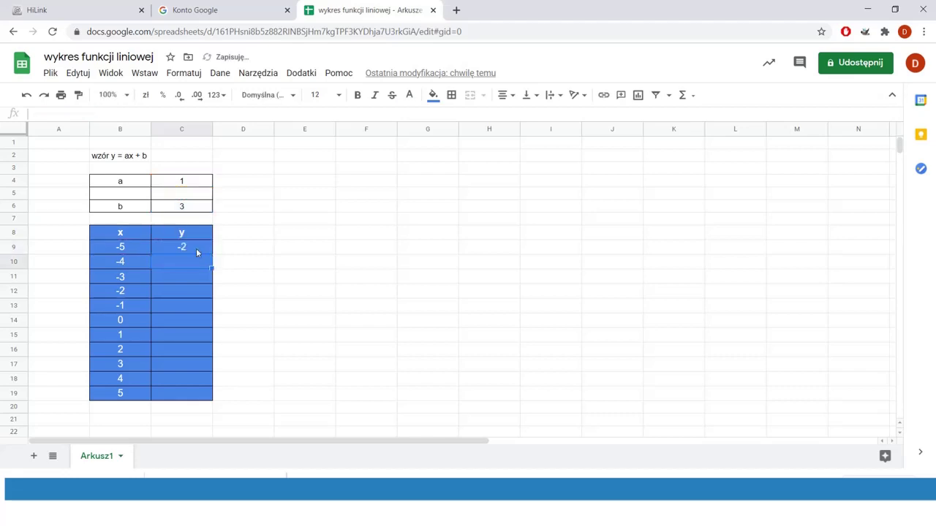
- Fill the formula with absolute references from C9 down to C19
left_click(198, 253)
left_click_drag(213, 256, 213, 397)
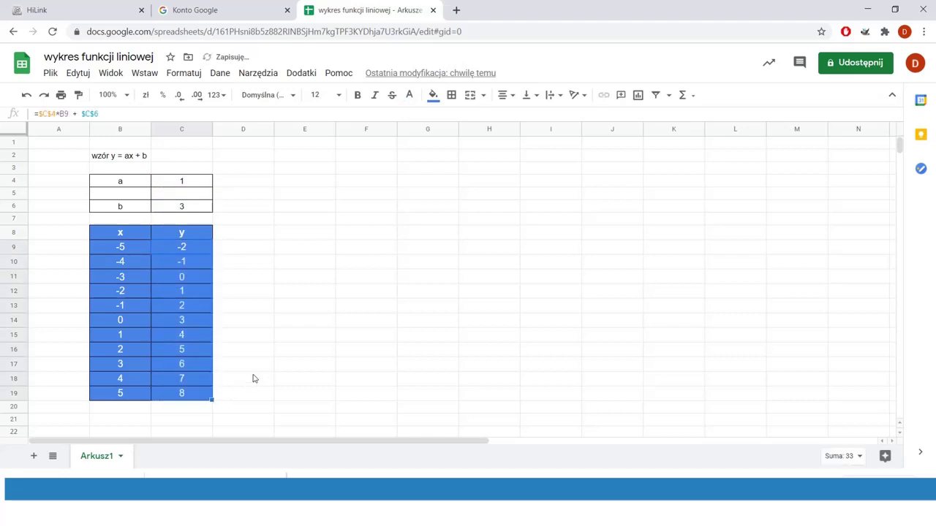
left_click(284, 326)
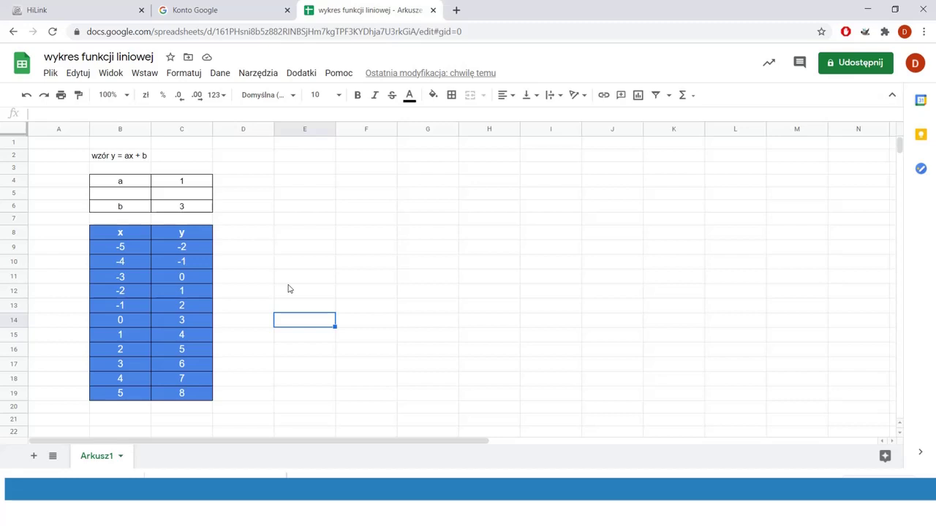
- Insert a line chart from table B8:C19 and place it, enlarged, beside the table starting around column D
left_click_drag(123, 234, 209, 395)
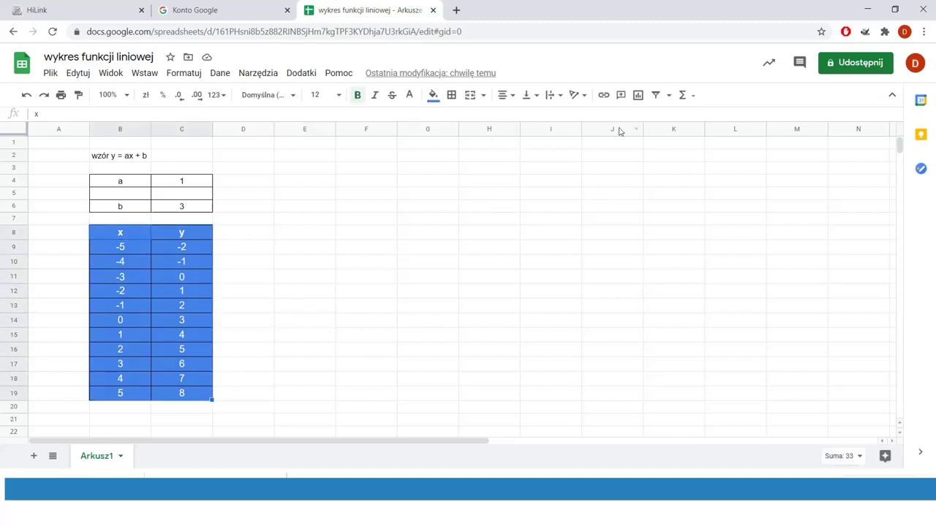
left_click(638, 95)
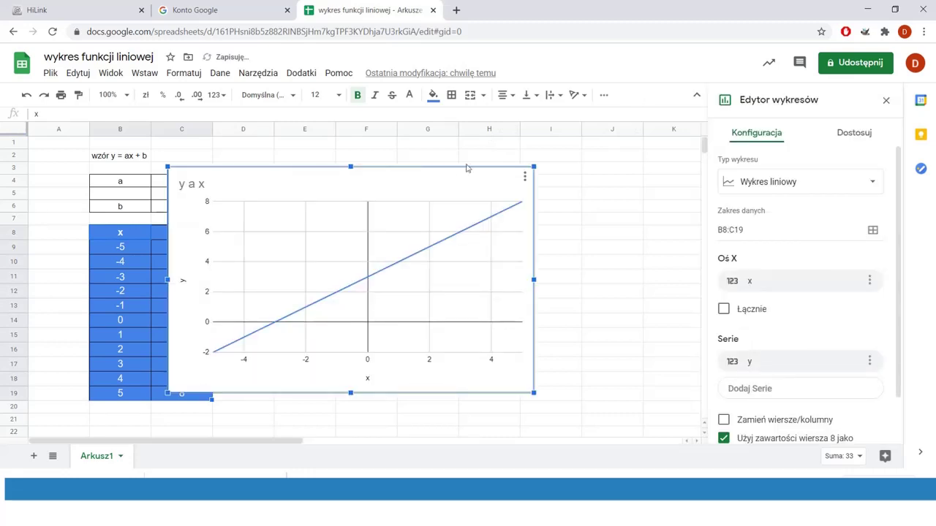
left_click_drag(457, 190, 552, 168)
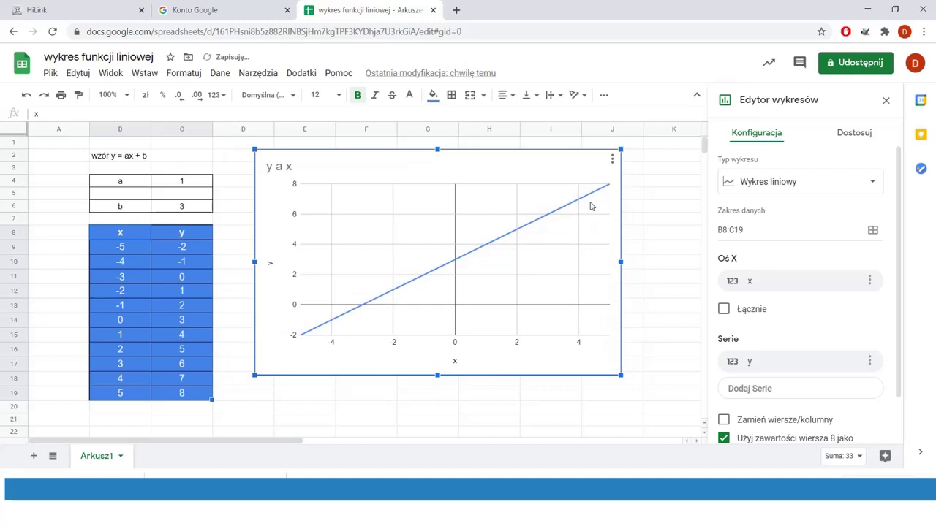
left_click_drag(621, 375, 663, 440)
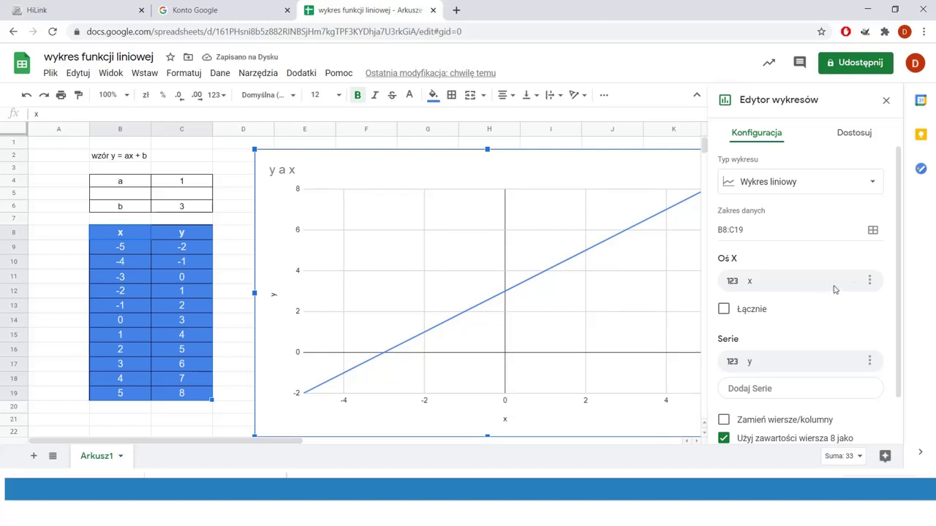
- Change the chart title text to "y= x + 3"
left_click(852, 134)
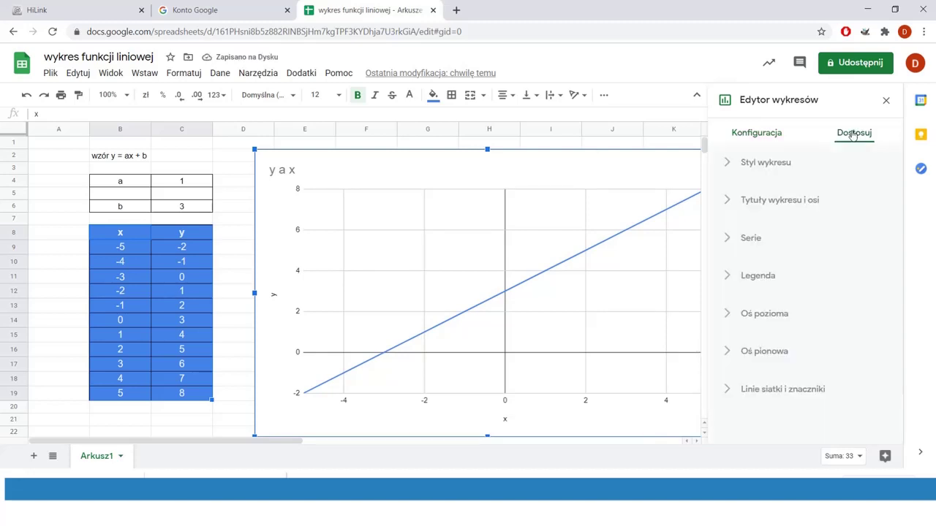
left_click(816, 205)
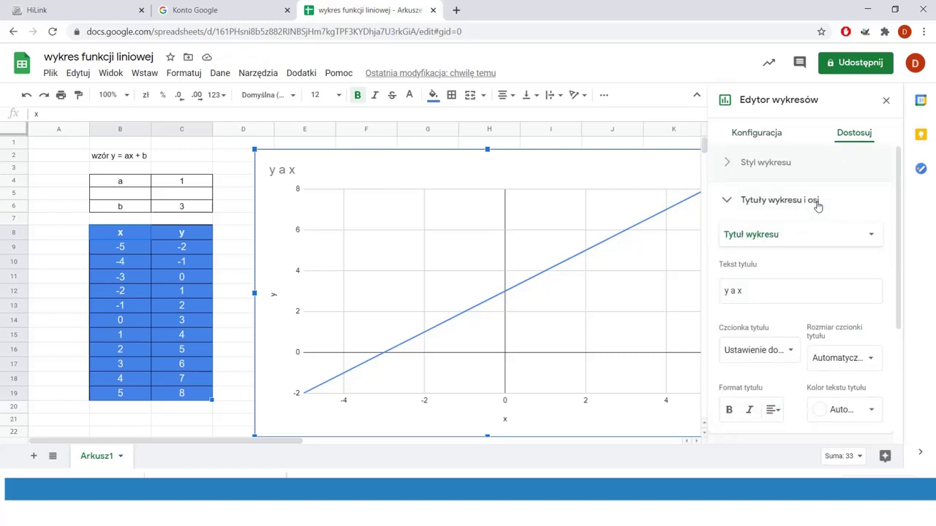
left_click(731, 291)
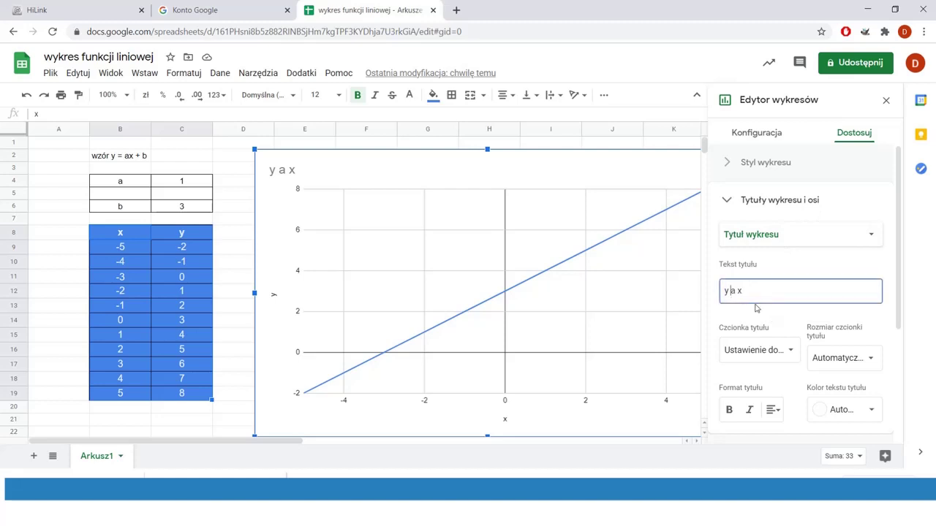
type("=")
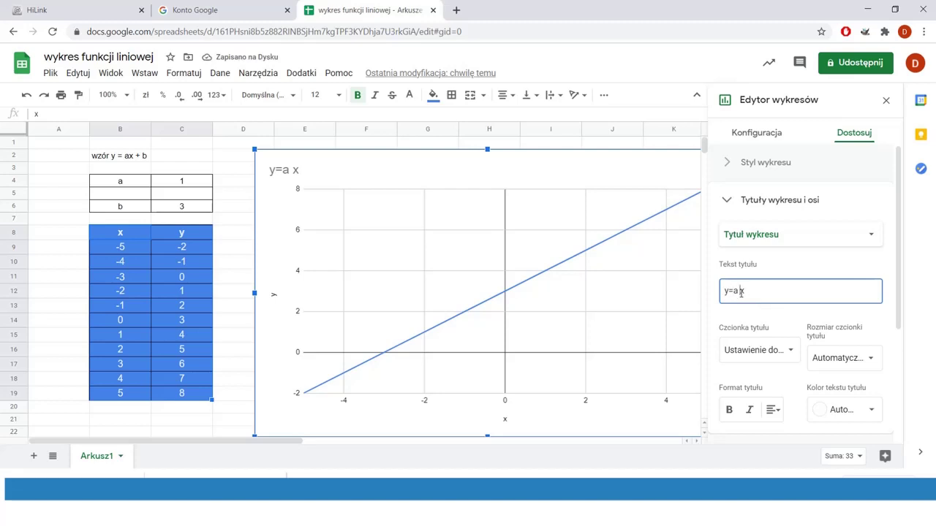
key("BackSpace")
key("BackSpace")
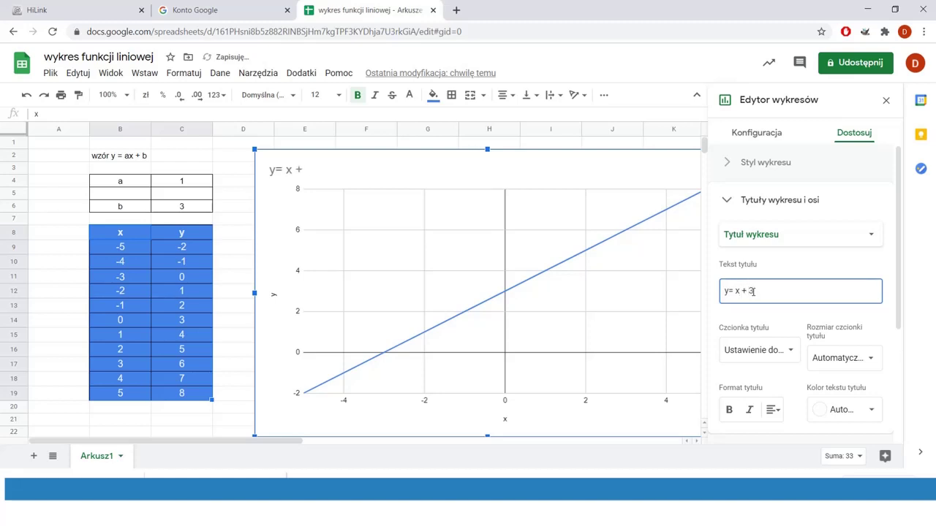
left_click(888, 266)
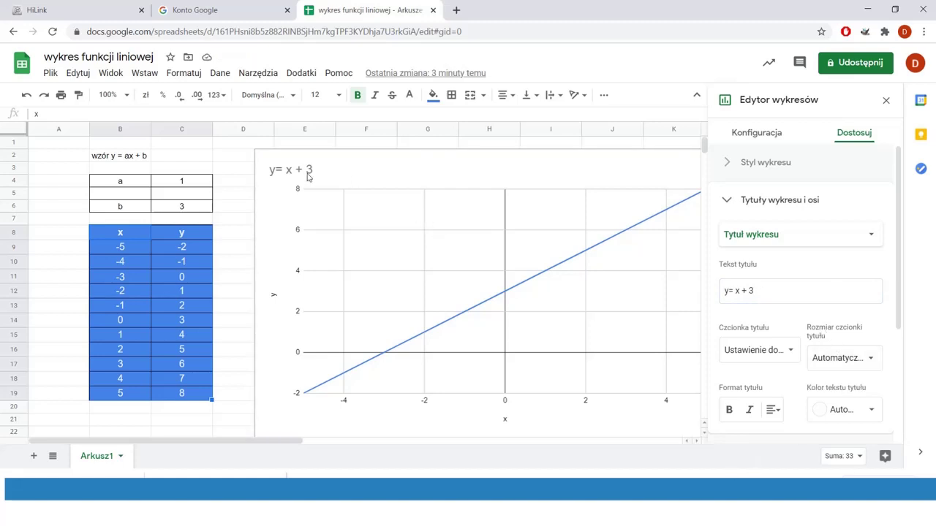
- Set the font of the chart title to Wide
left_click(781, 357)
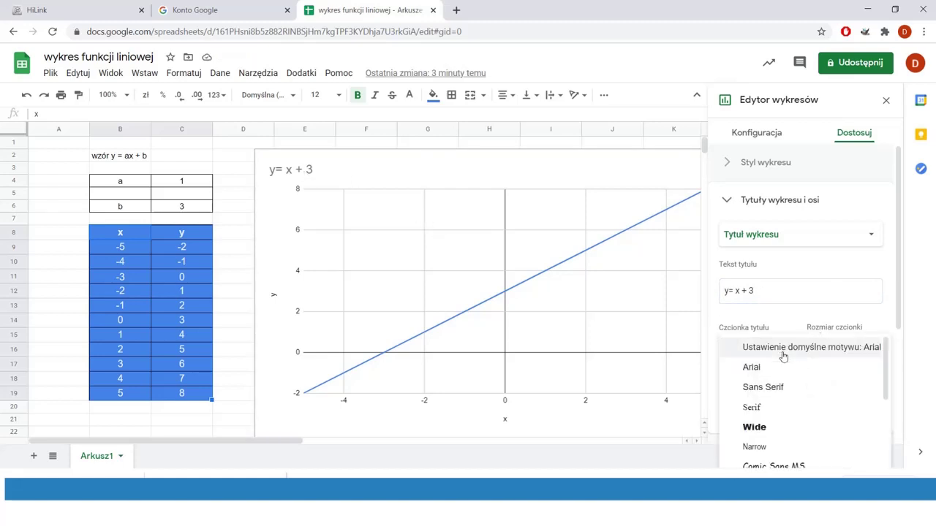
left_click(762, 431)
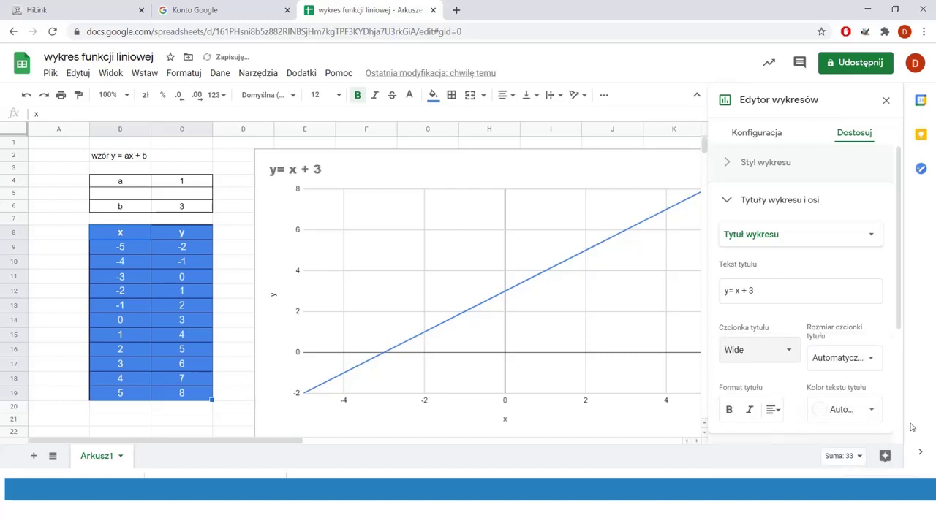
scroll(887, 285, "down", 2)
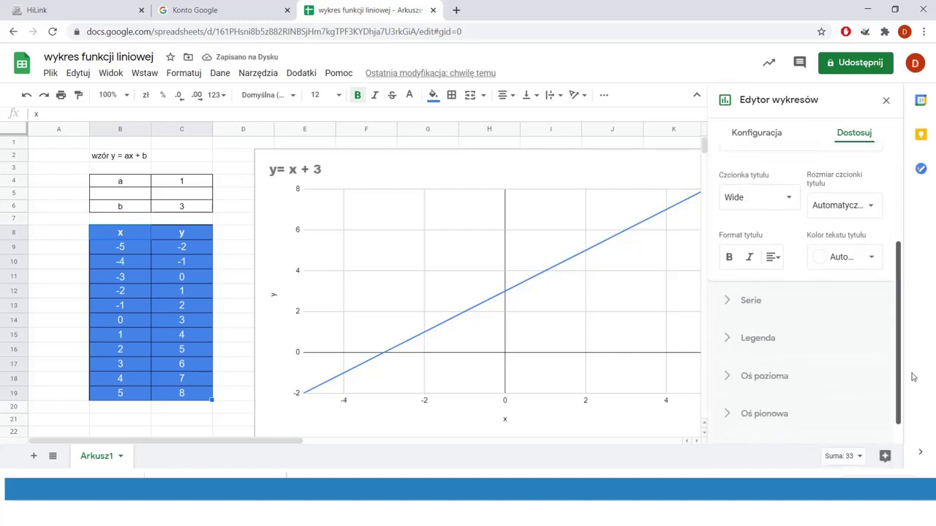
scroll(914, 385, "down", 1)
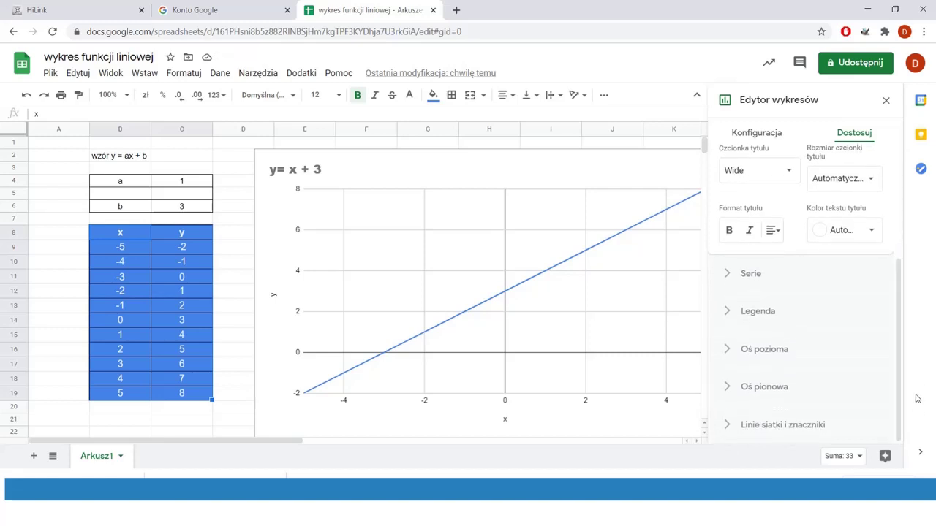
- Make the chart's horizontal axis labels bold and colour them dark blue
left_click(798, 356)
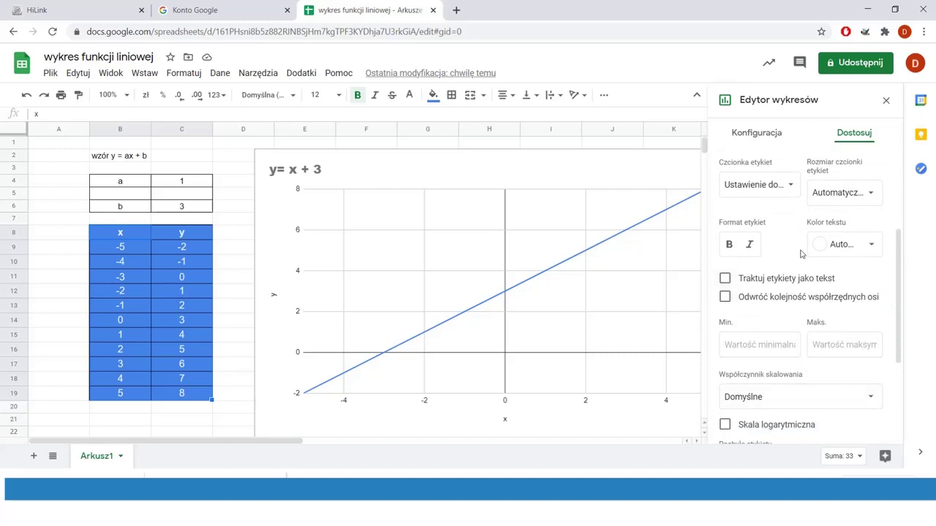
scroll(815, 256, "up", 2)
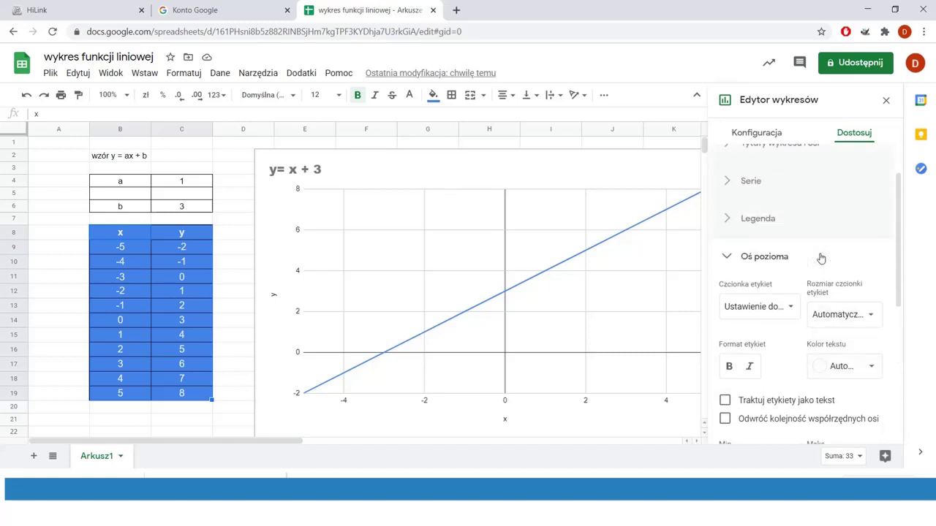
scroll(819, 256, "down", 1)
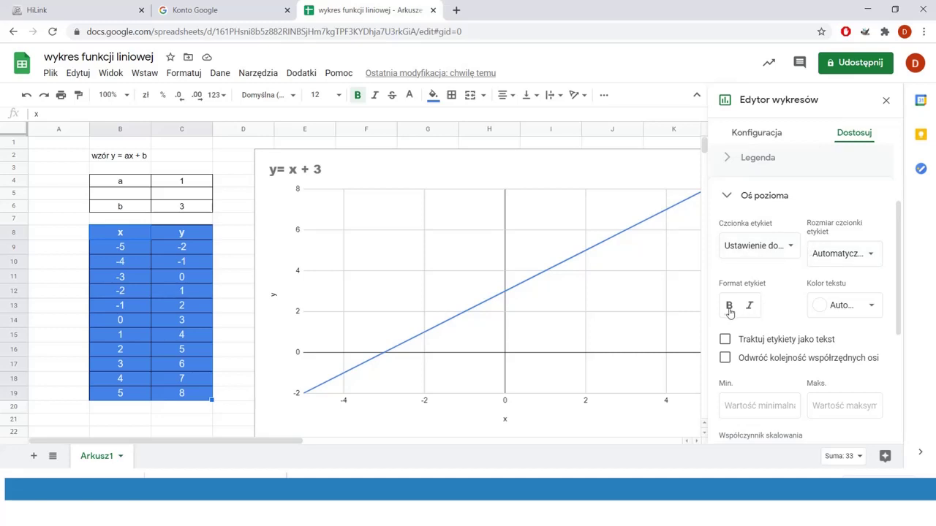
left_click(729, 309)
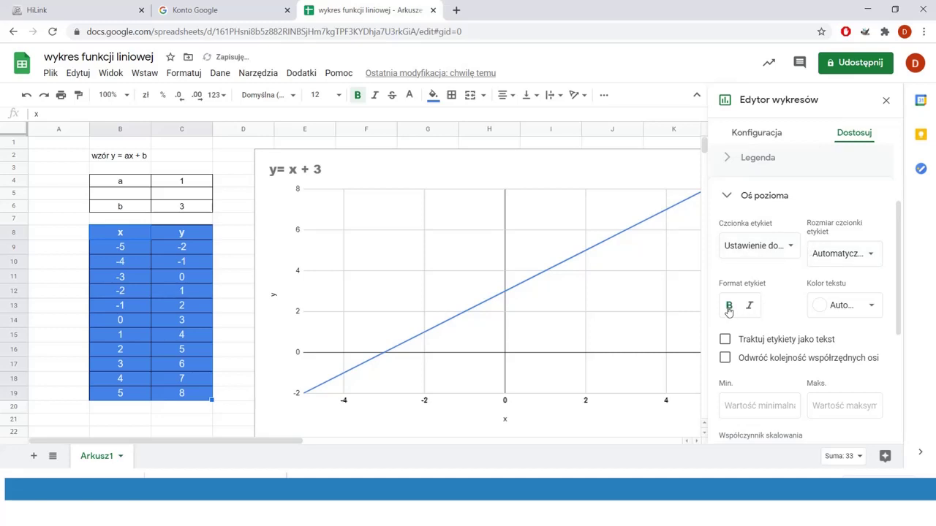
left_click(867, 307)
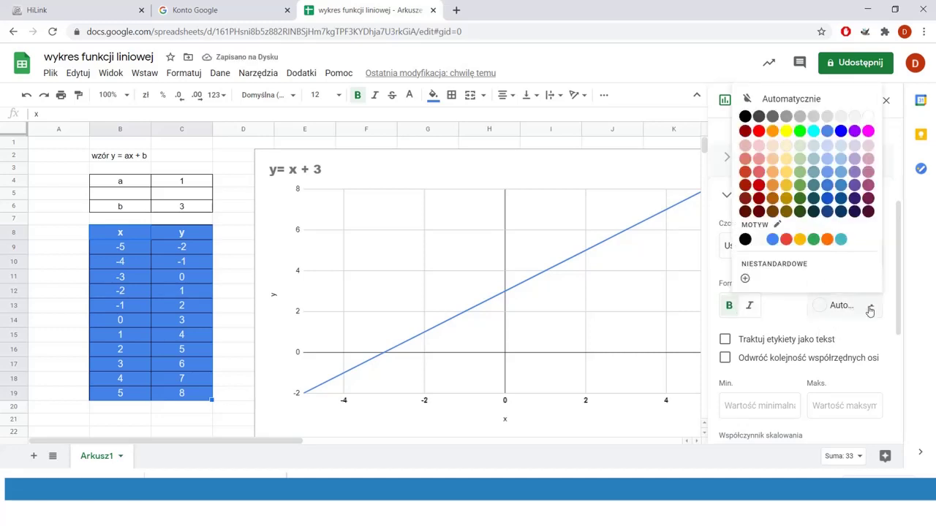
left_click(827, 199)
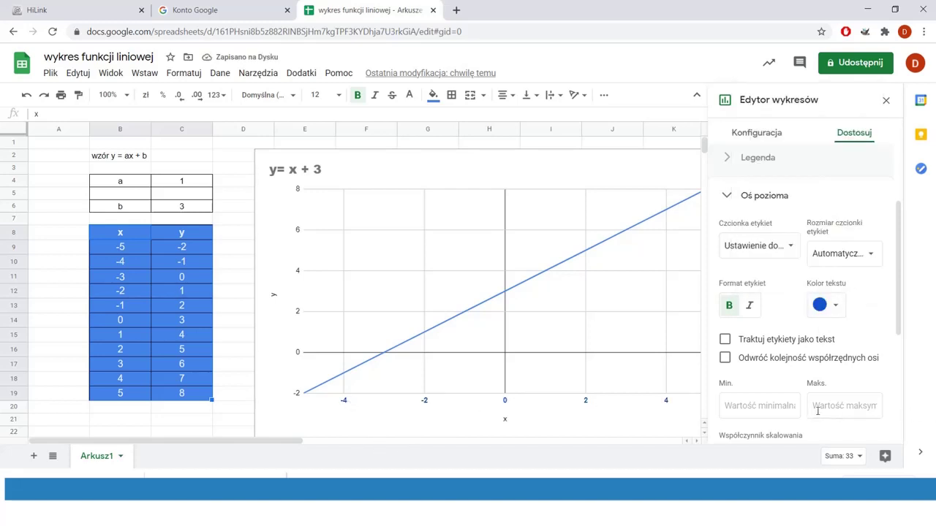
- Recolour the horizontal axis labels purple, set their font size to 16 and close the chart editor
left_click(835, 306)
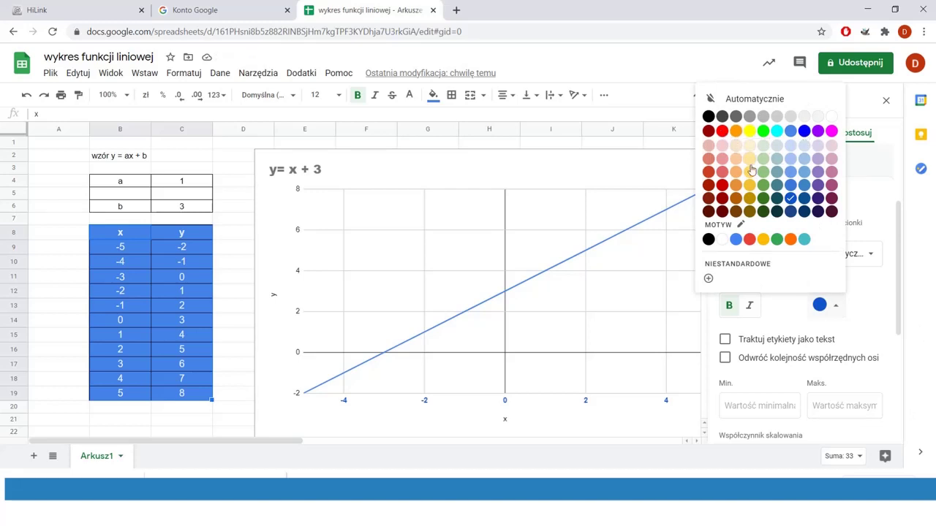
left_click(820, 138)
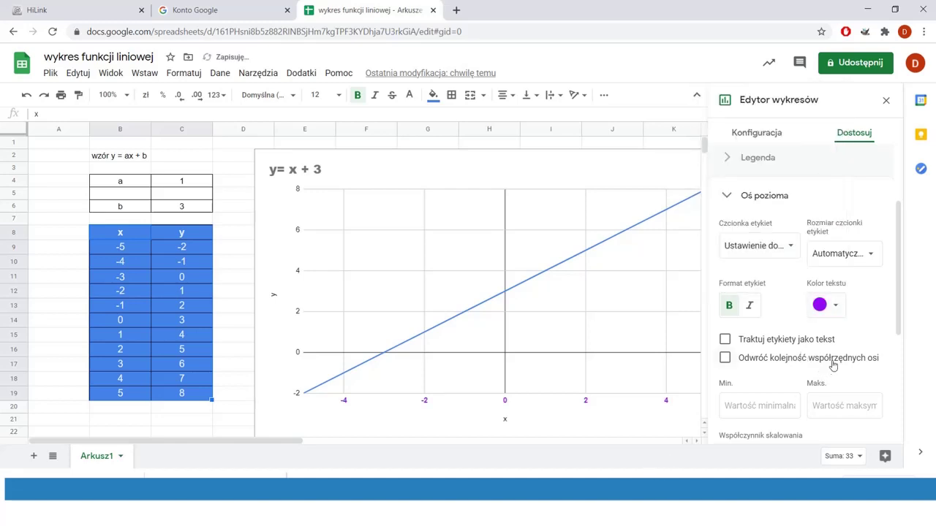
left_click(869, 254)
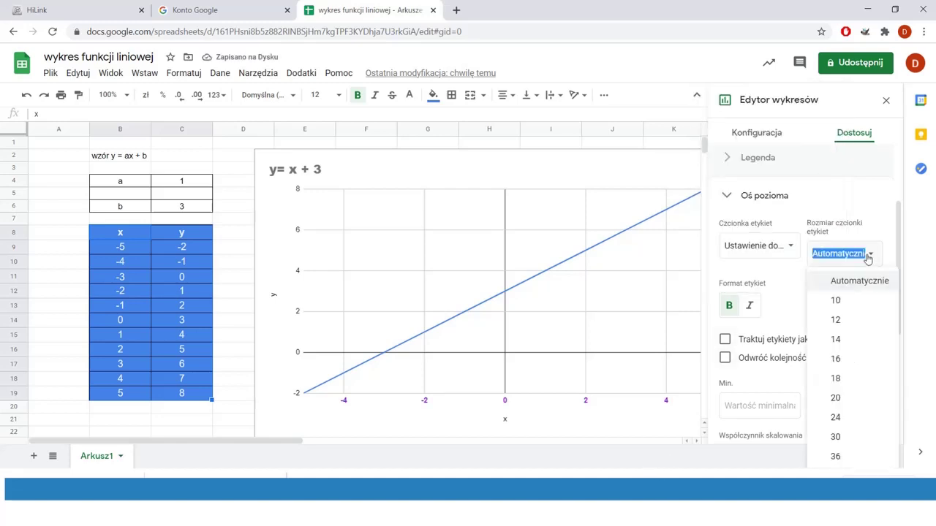
left_click(844, 358)
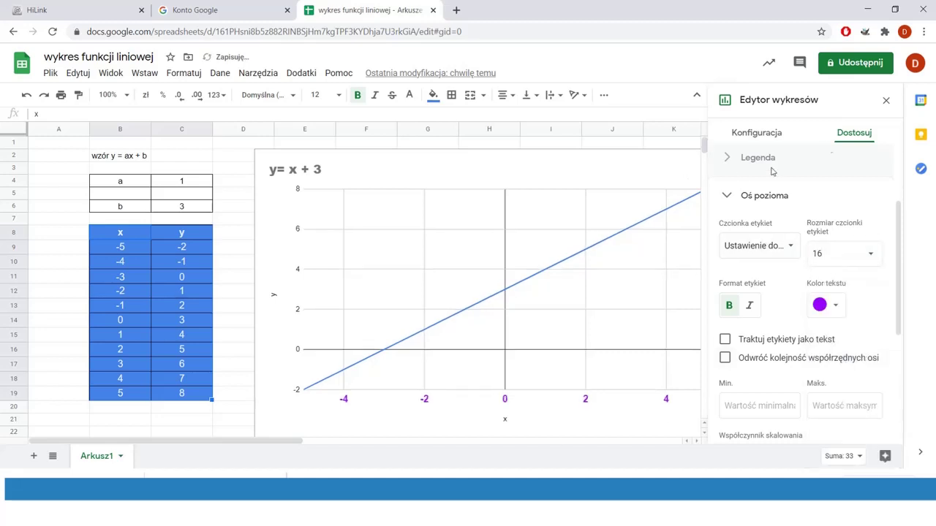
left_click(886, 100)
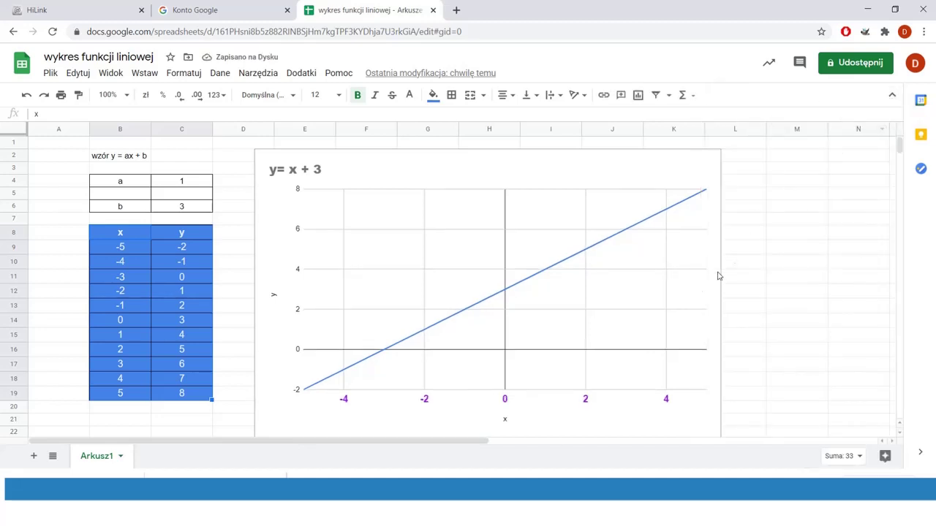
- Set coefficient a in cell C4 to 3
left_click(696, 291)
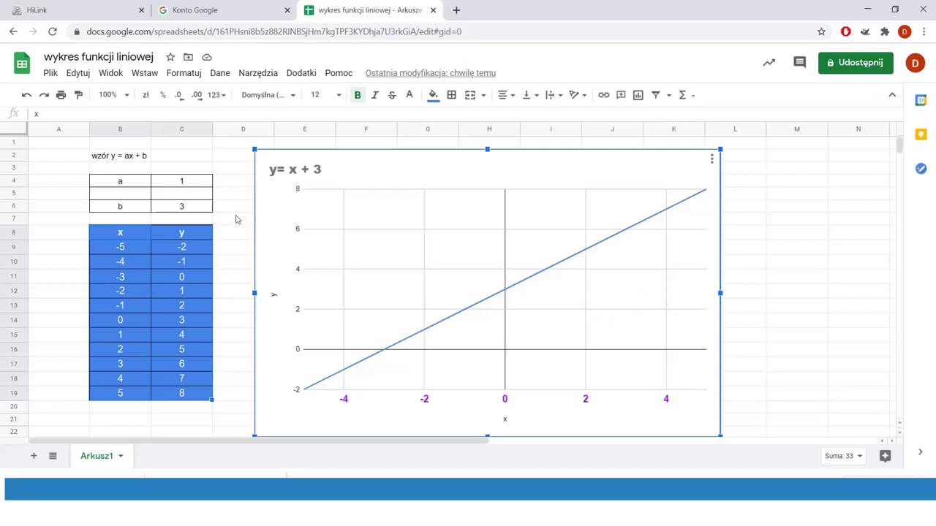
left_click(196, 184)
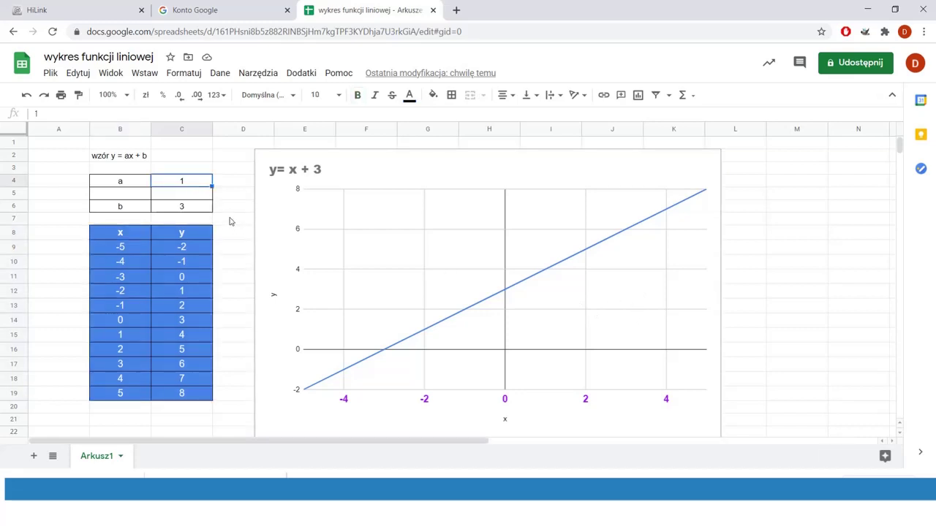
type("3")
left_click(236, 239)
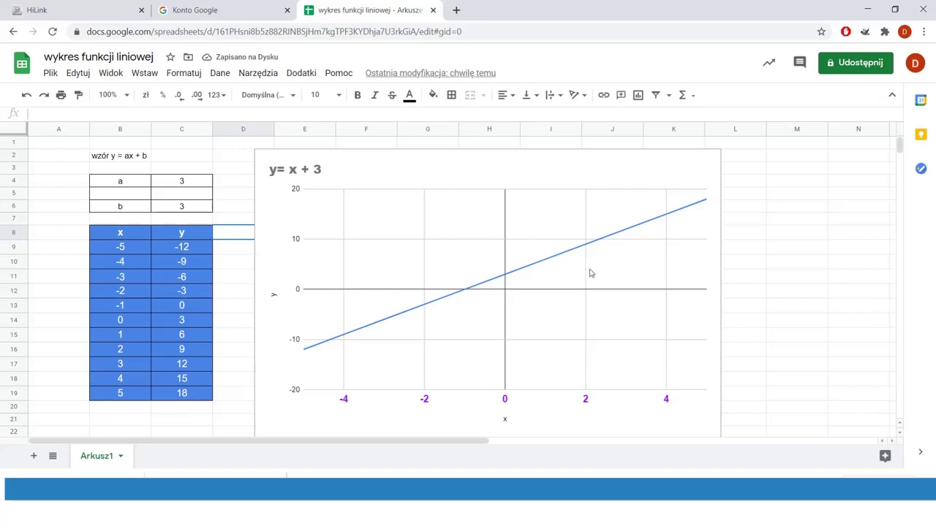
- Set coefficient b in cell C6 to 0
left_click(194, 209)
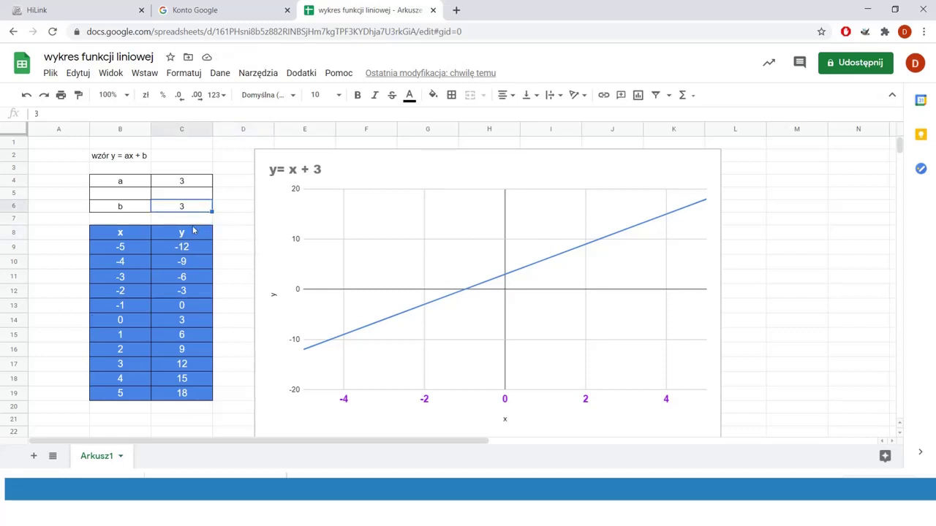
type("0")
left_click(242, 221)
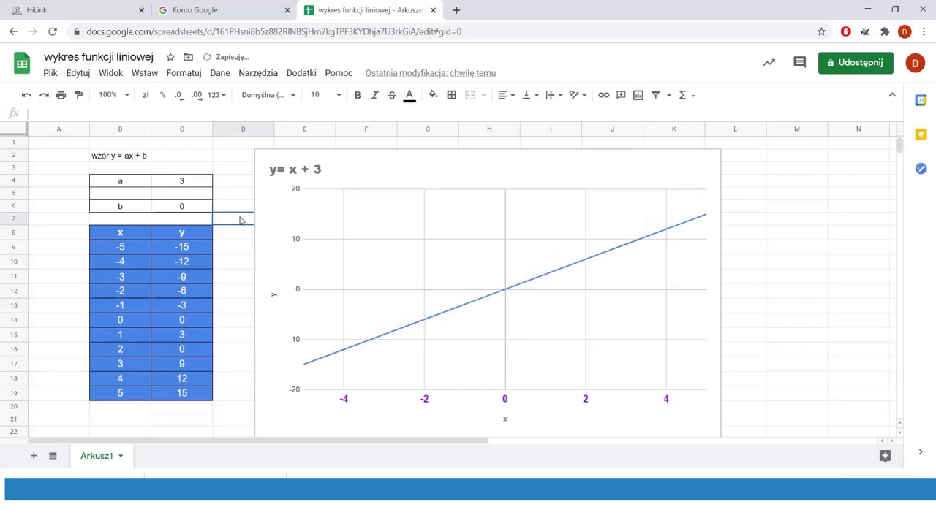